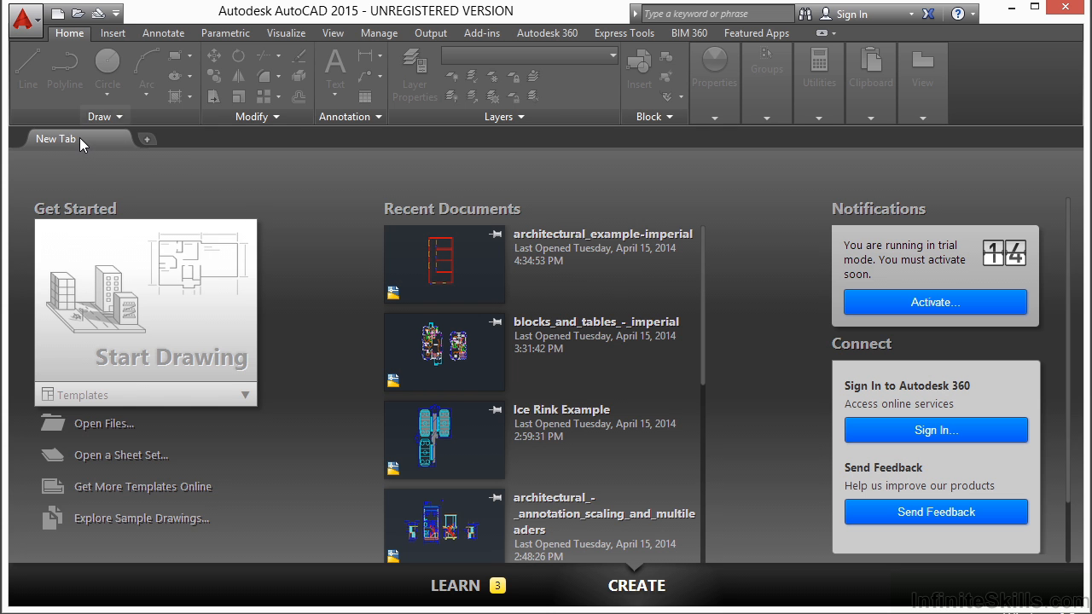
- Start a new drawing from the Tutorial-iArch.dwt template and switch it to model space
click(148, 140)
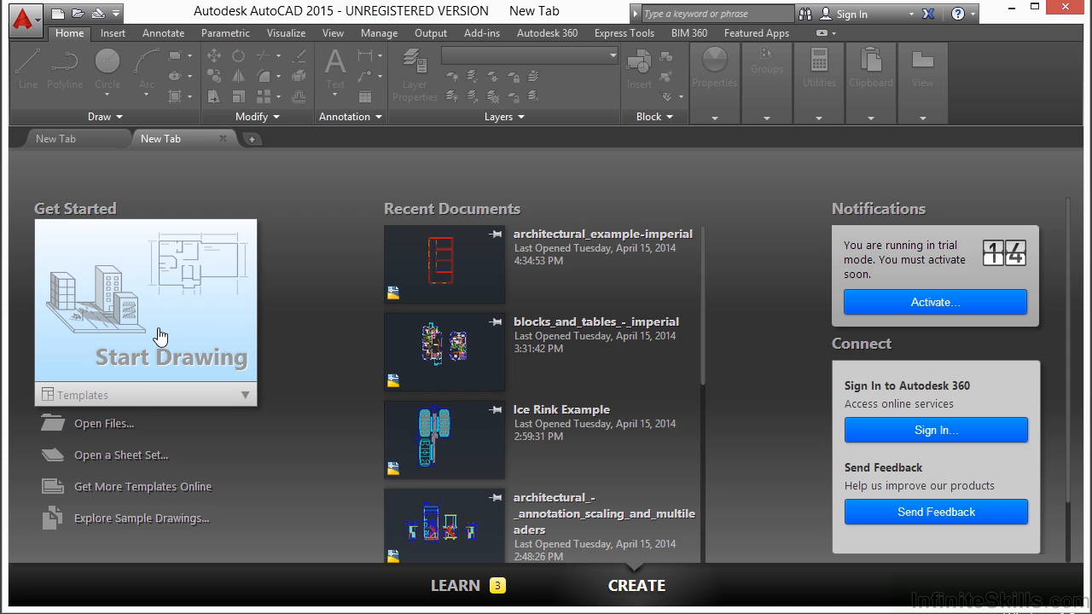
click(130, 396)
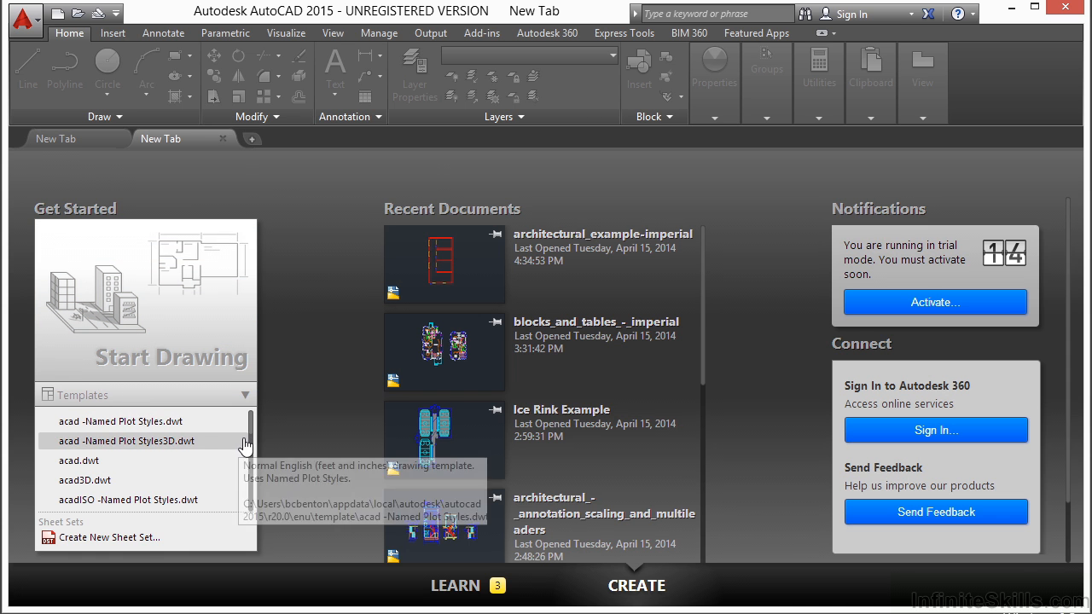
scroll(213, 444, down, 2)
scroll(194, 450, down, 2)
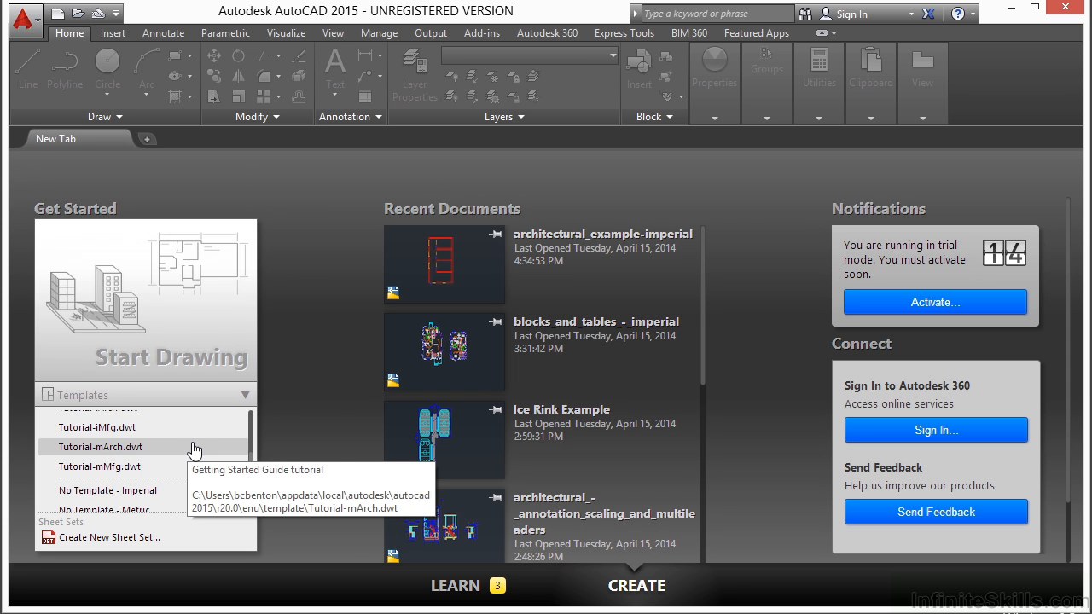
scroll(139, 439, up, 3)
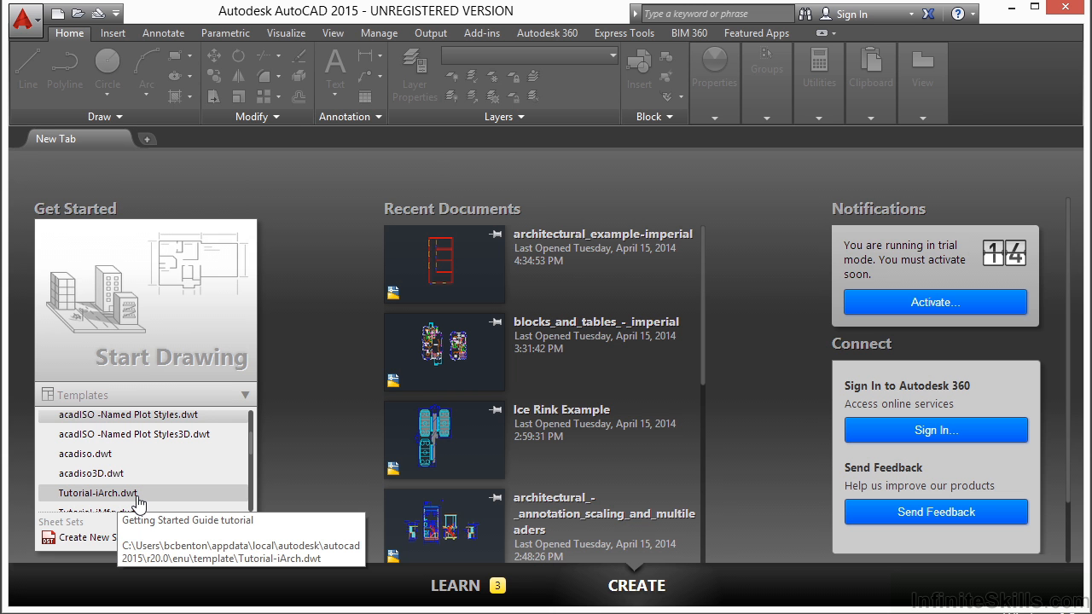
click(137, 498)
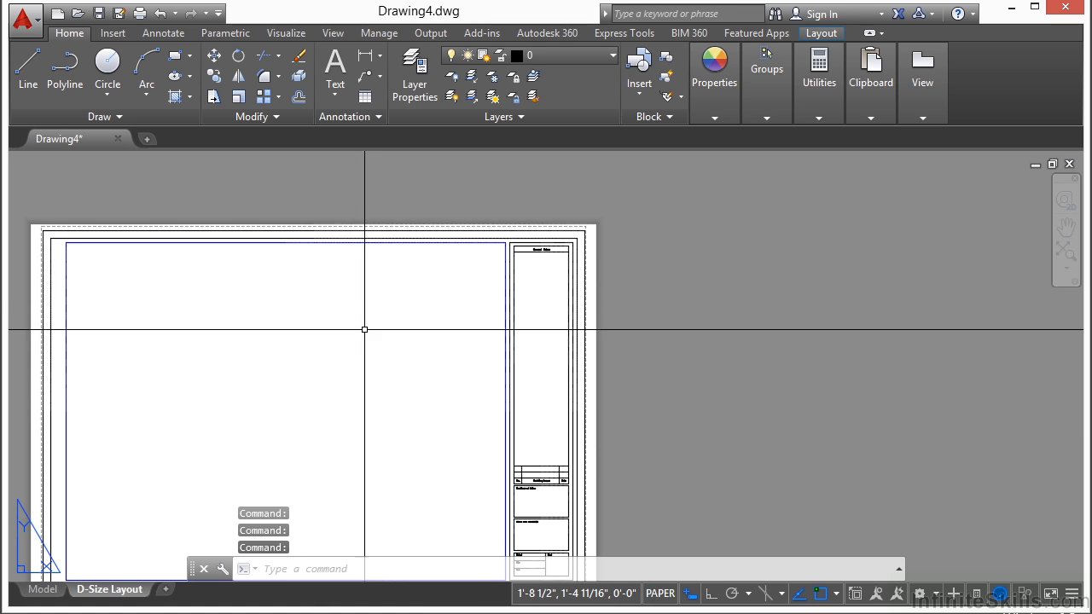
middle_drag(333, 370, 497, 316)
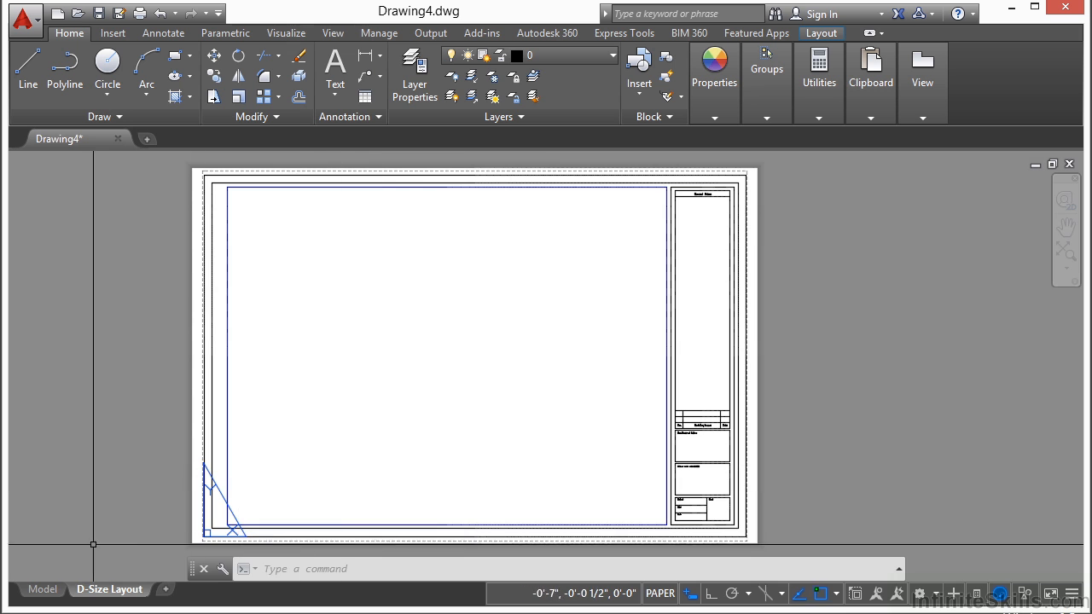
click(43, 588)
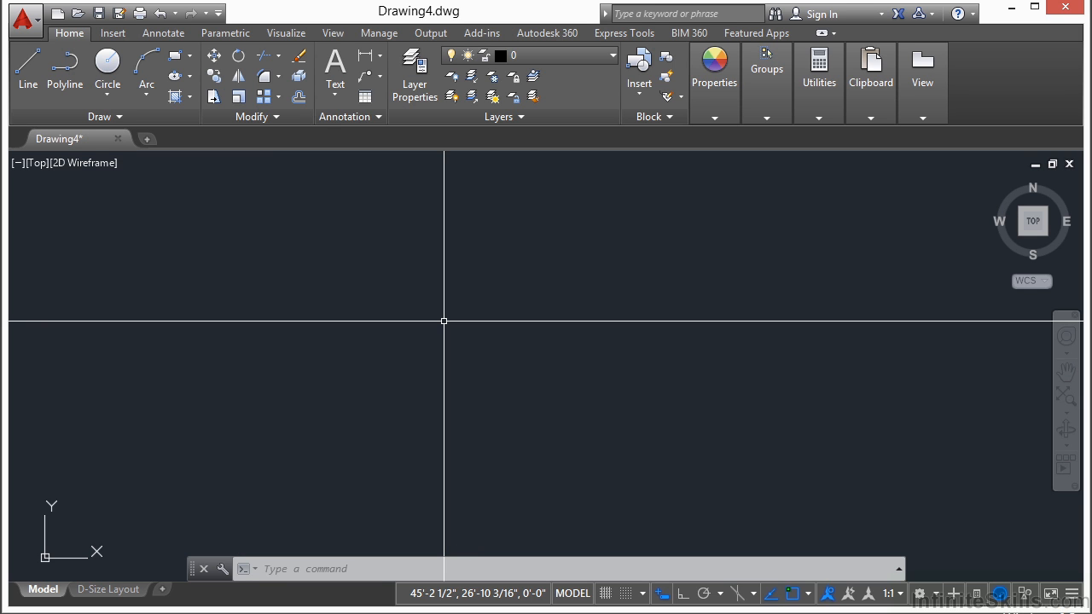
- Save the drawing as Project_Template.dwg in the 09 folder, replacing the existing file
text(SAVEAS)
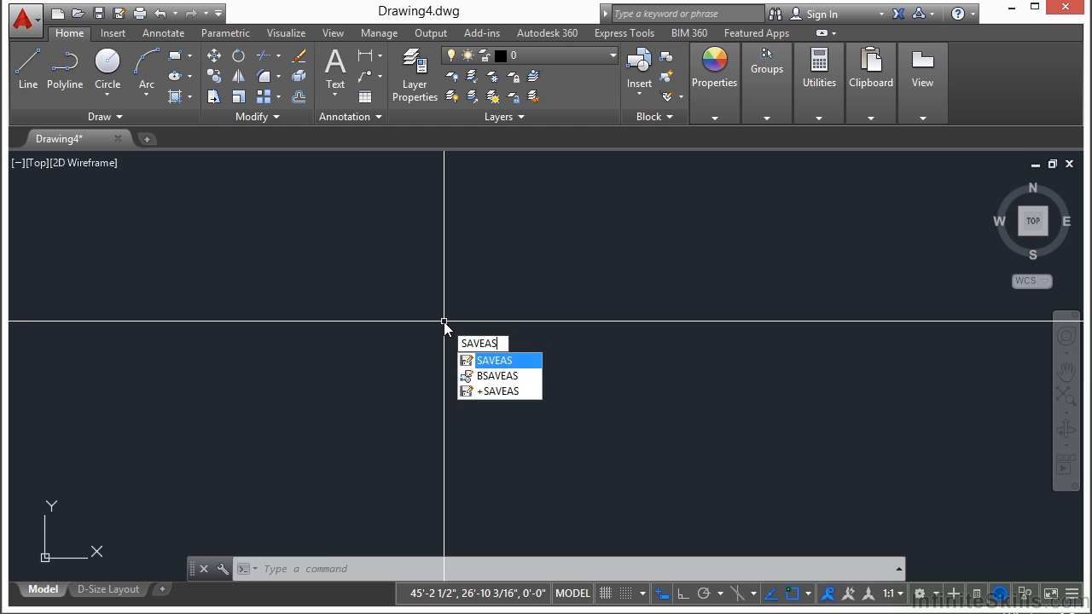
key(Return)
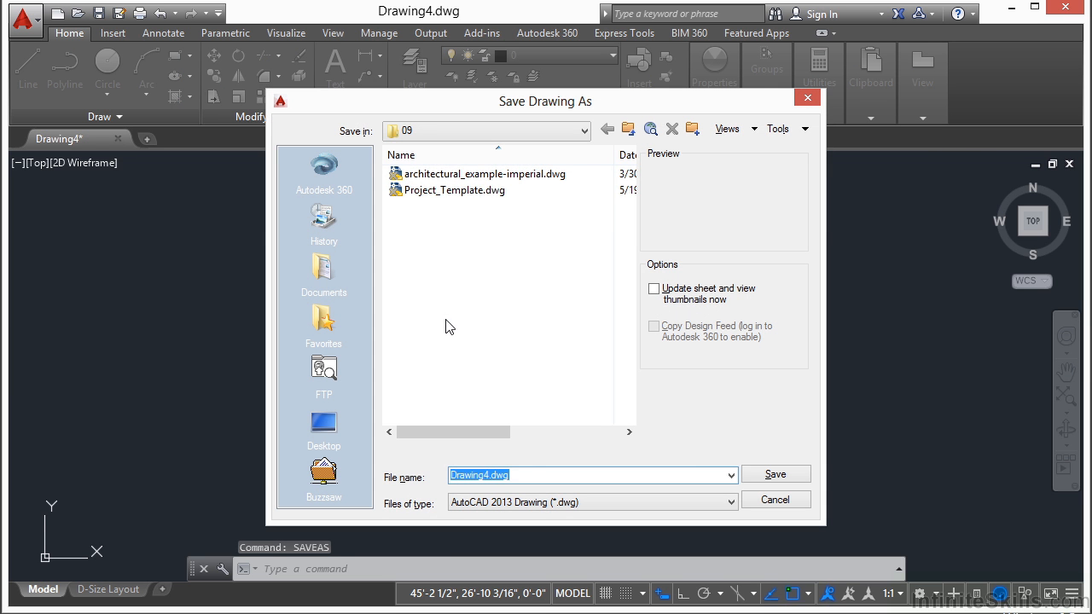
click(479, 196)
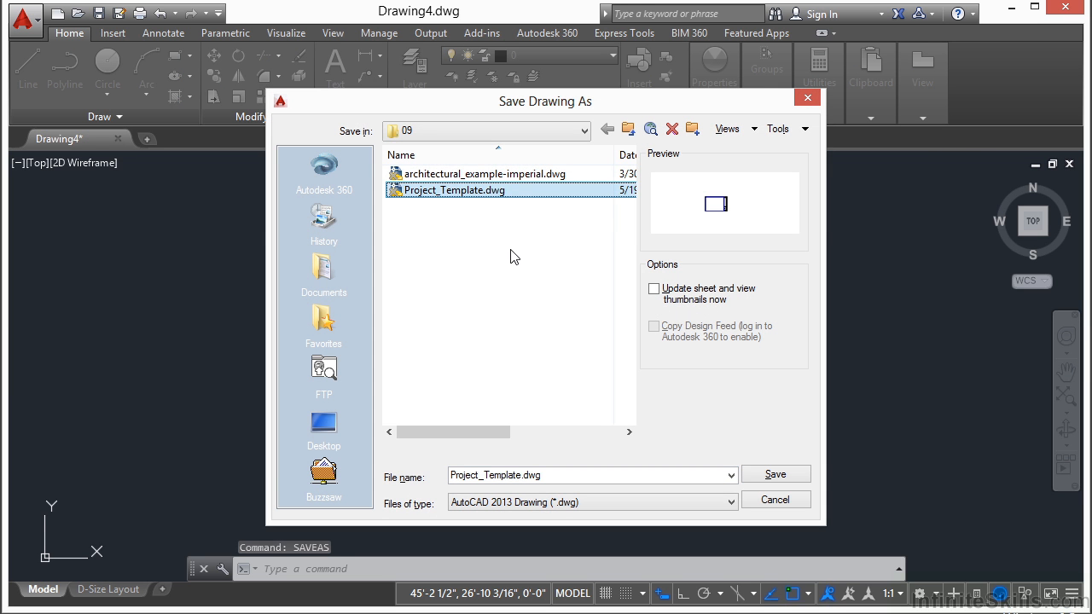
click(773, 475)
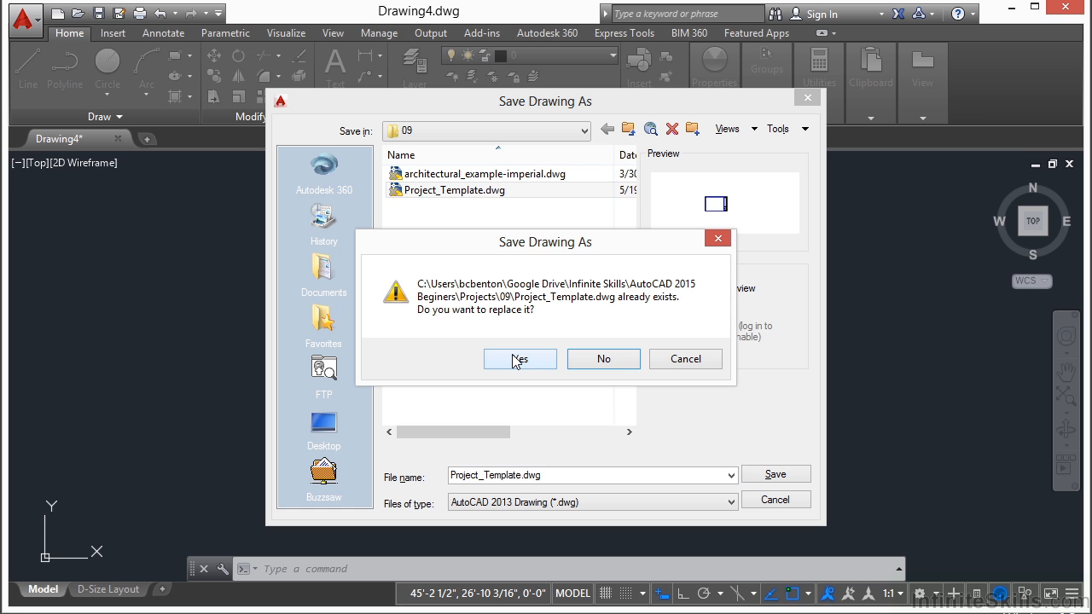
click(520, 359)
click(514, 352)
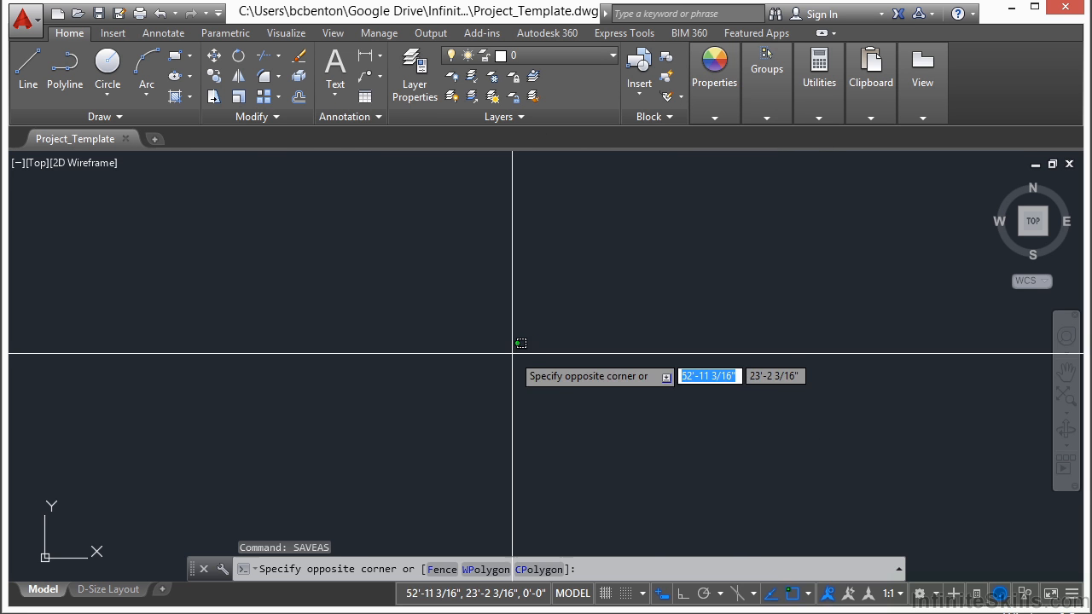
key(Escape)
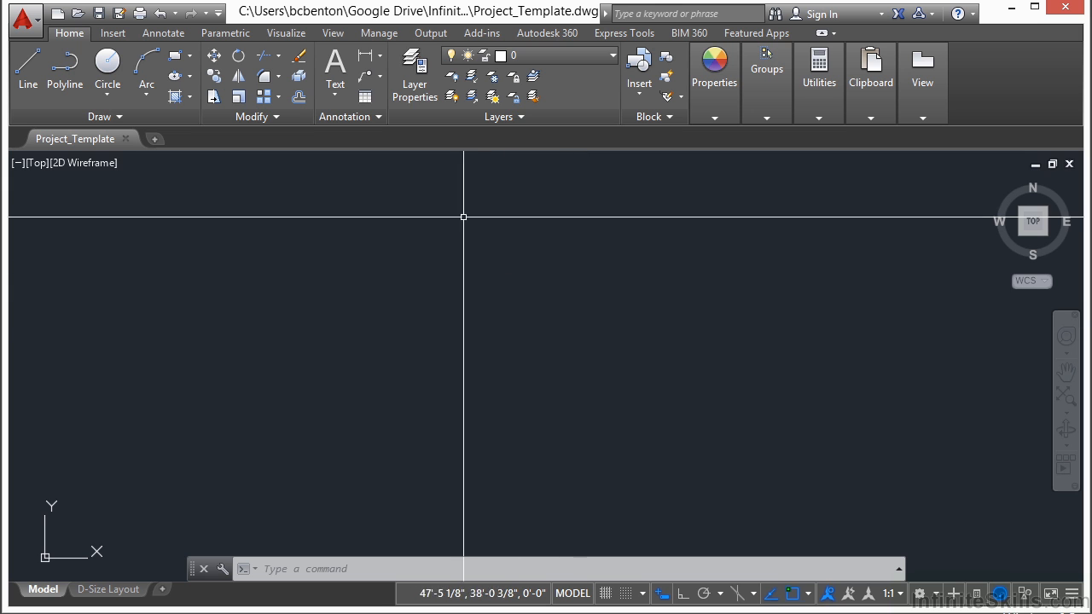
- Open the layer properties manager and enlarge it slightly
click(415, 76)
drag(843, 365, 841, 332)
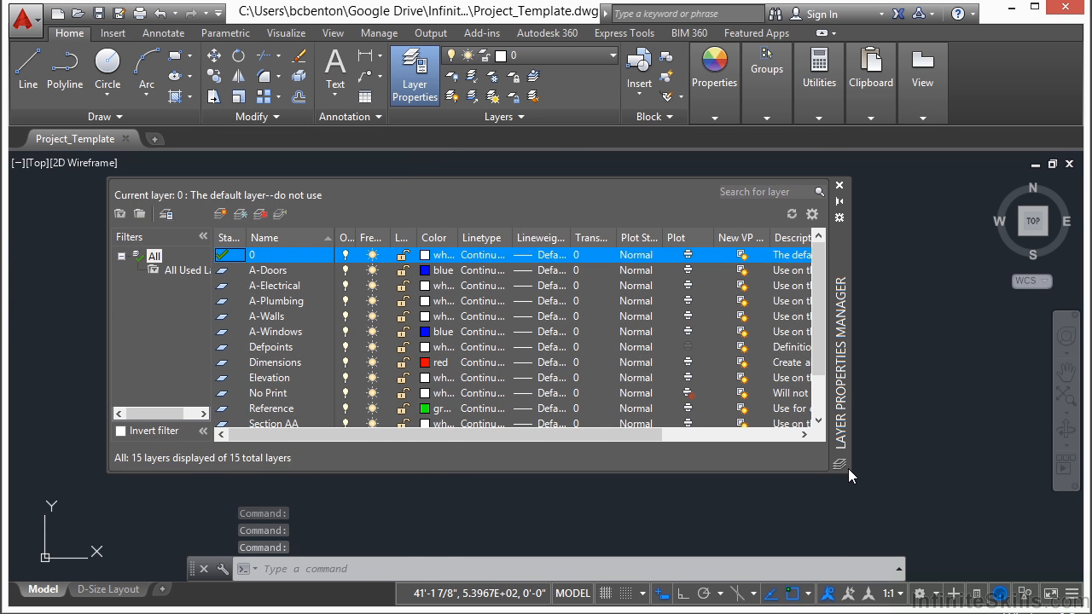
drag(848, 474, 855, 482)
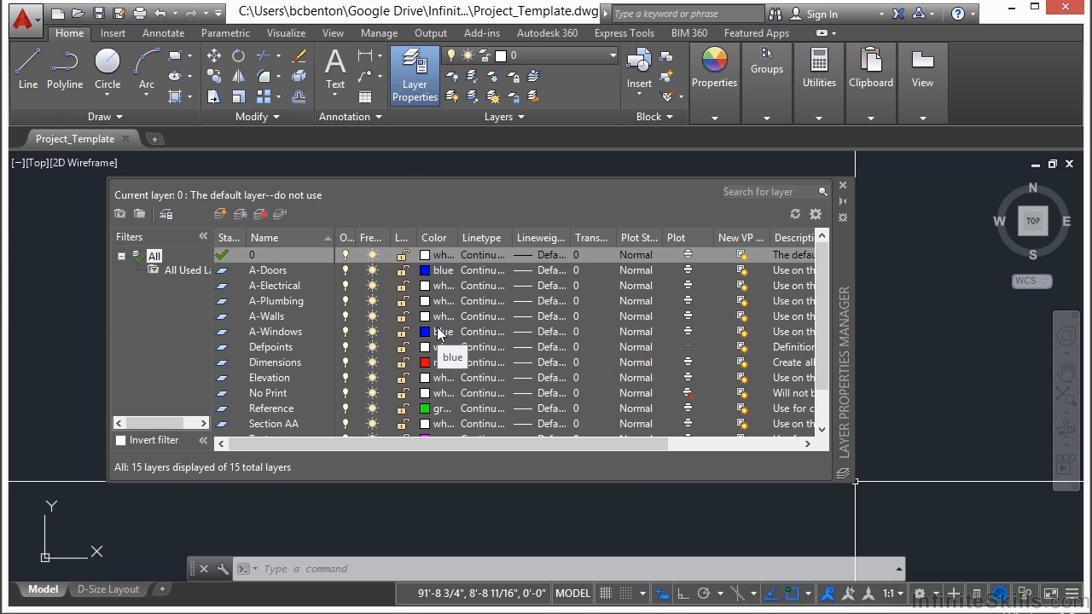
- Change the color of the Dimensions layer to white
click(286, 314)
scroll(300, 347, down, 1)
scroll(303, 347, up, 1)
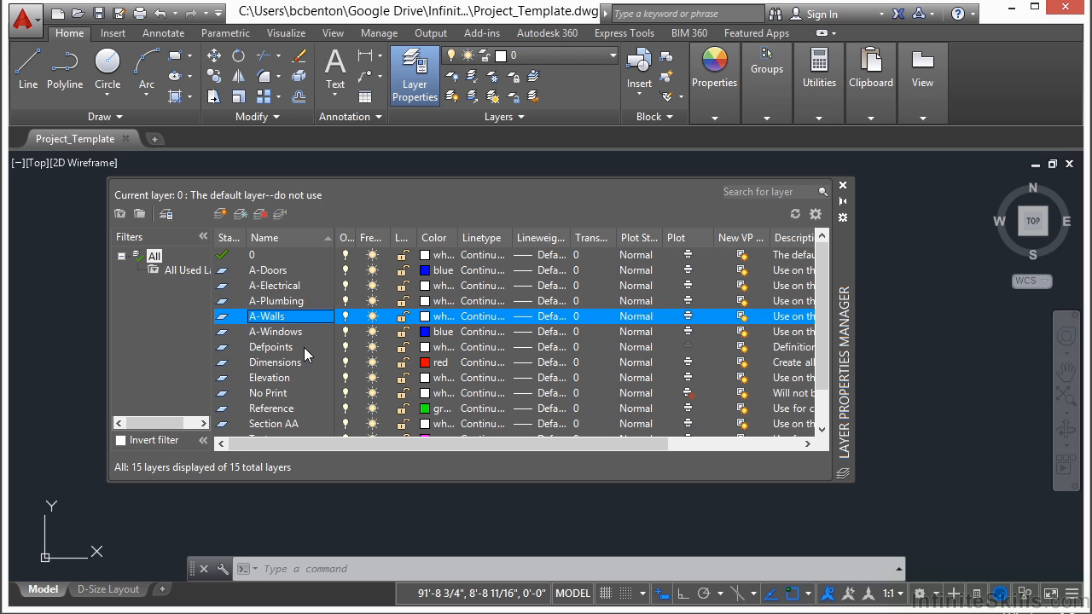
click(292, 362)
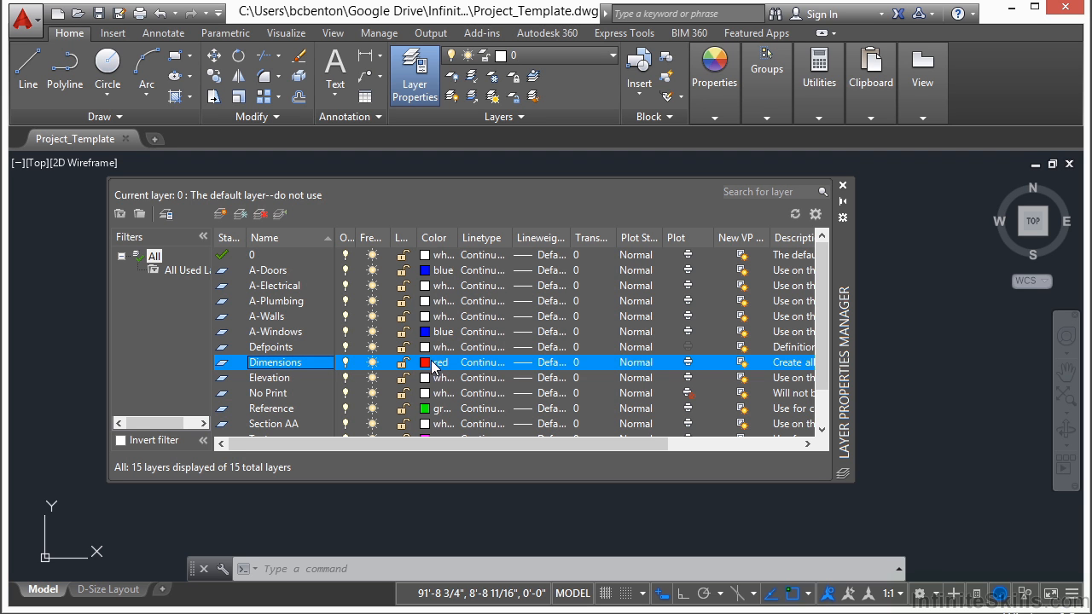
click(426, 365)
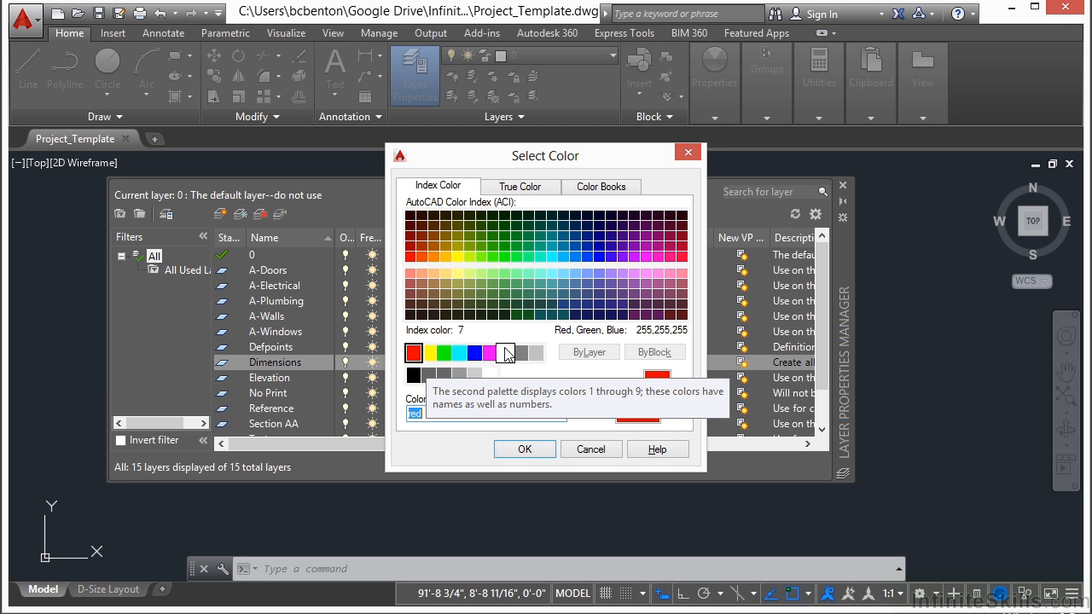
click(505, 352)
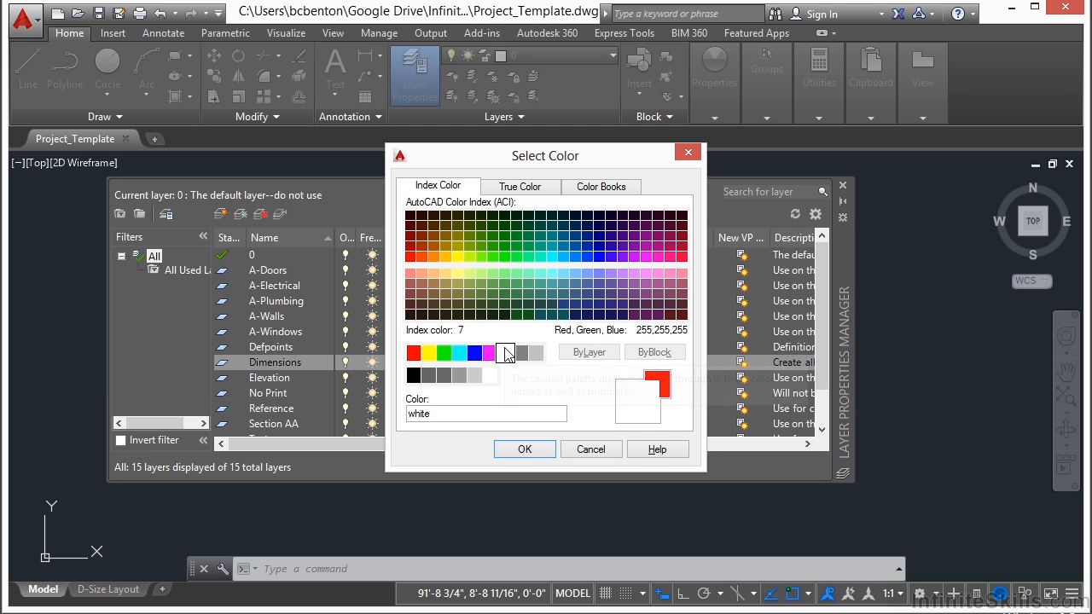
click(532, 447)
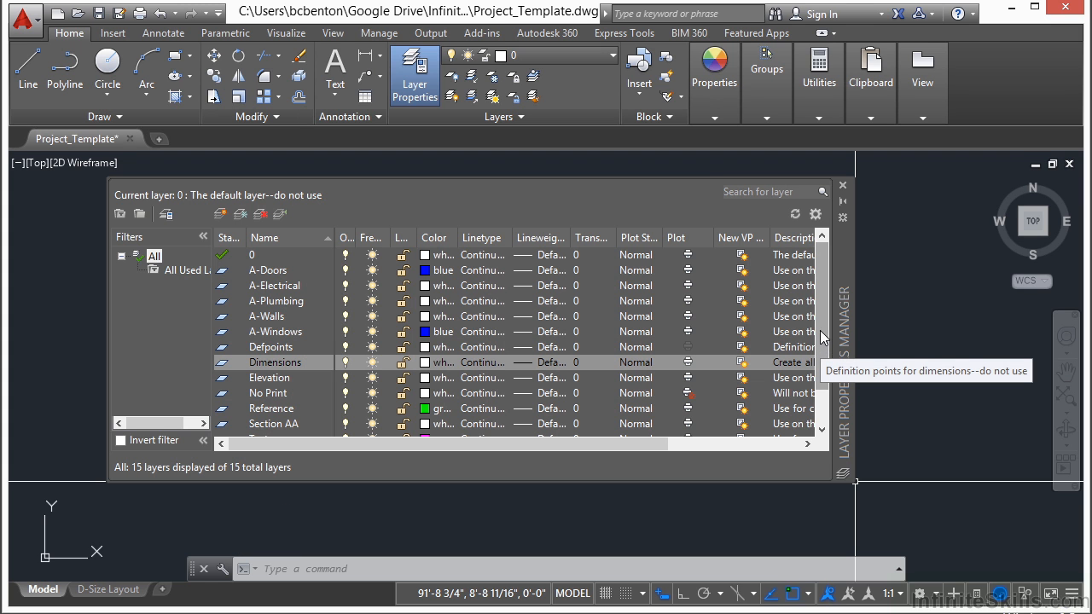
- Create a new layer named Wall-Exterior, using the A-Electrical layer as its basis
scroll(819, 340, down, 3)
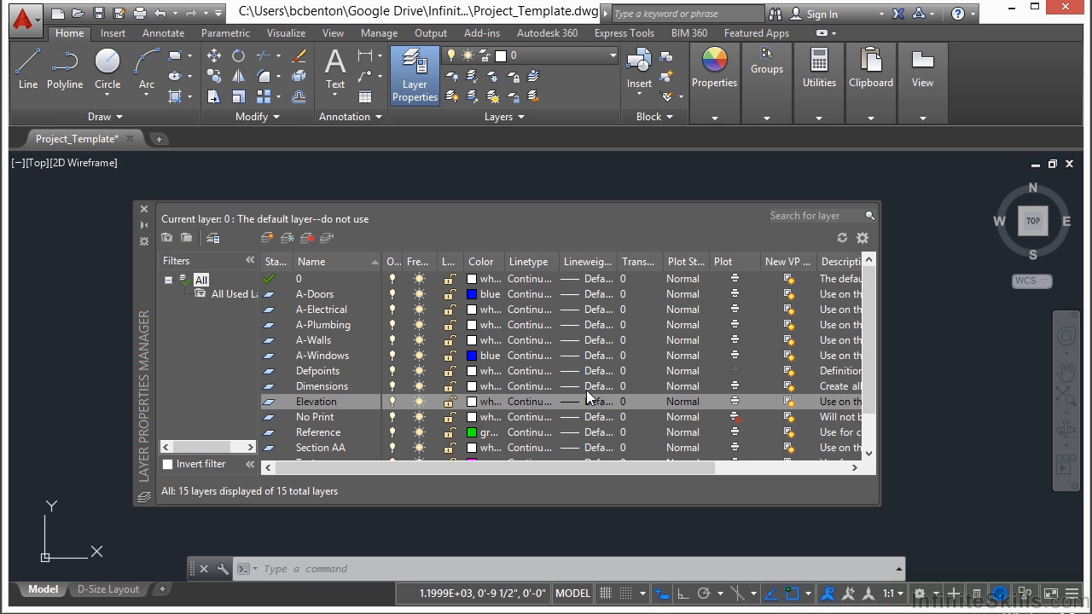
drag(316, 467, 471, 474)
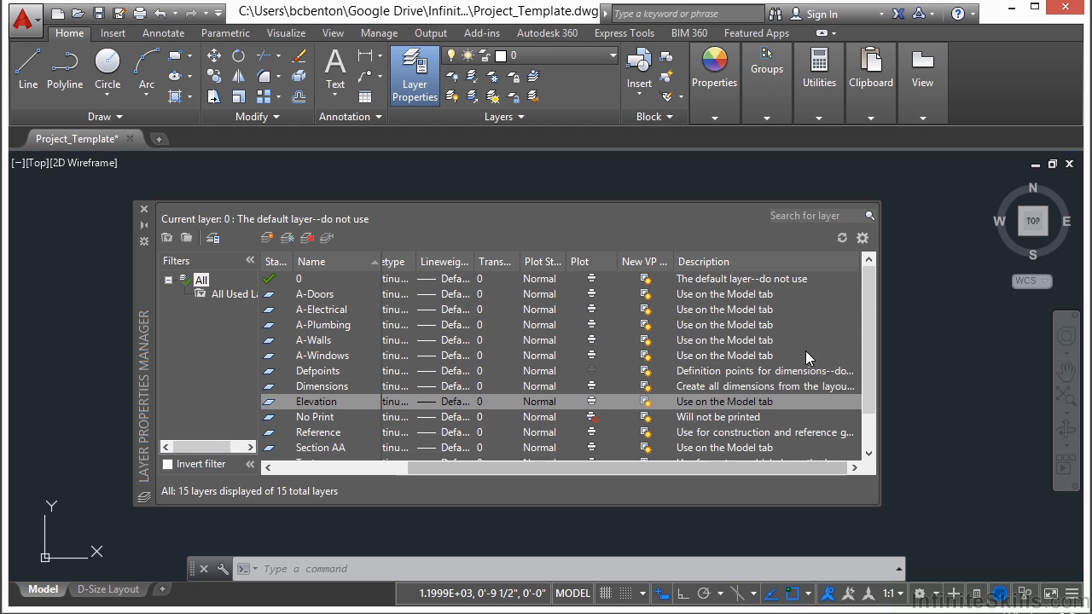
mouse_move(870, 323)
mouse_down()
mouse_move(876, 395)
mouse_move(873, 321)
mouse_up()
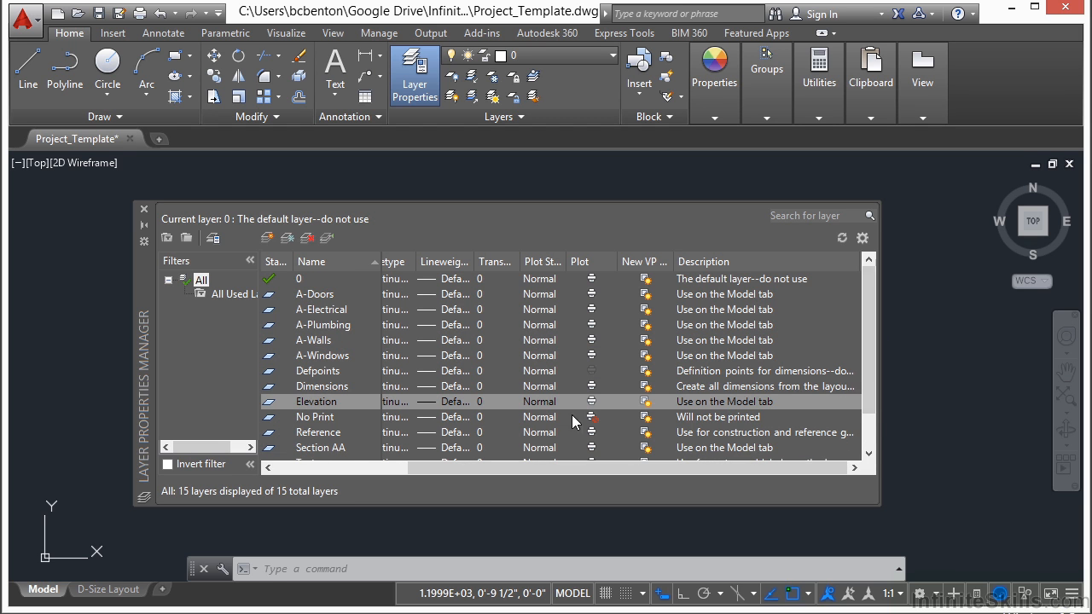
drag(493, 472, 351, 470)
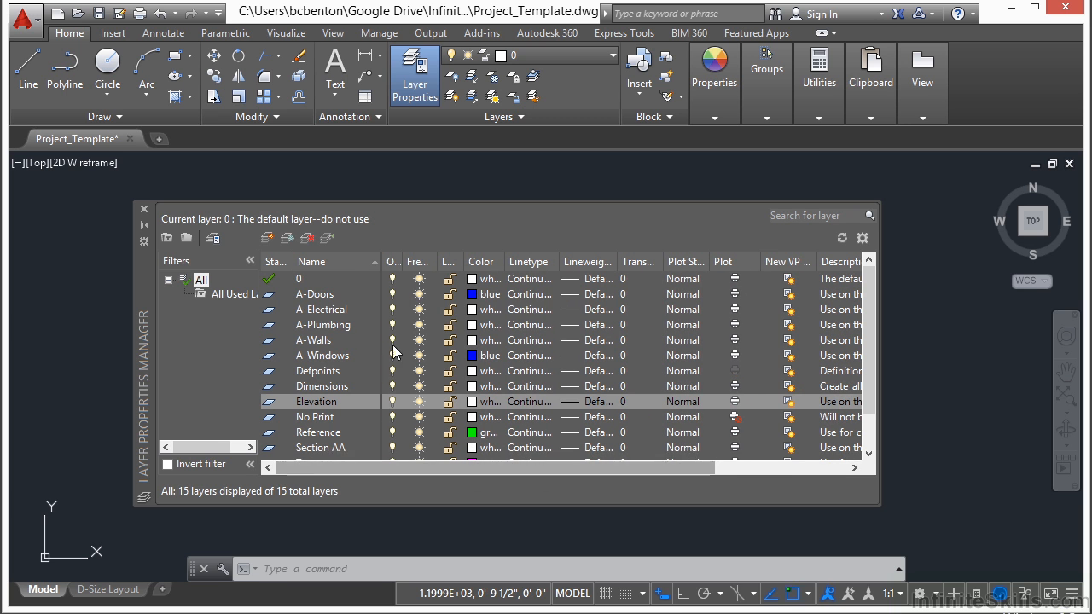
double_click(331, 309)
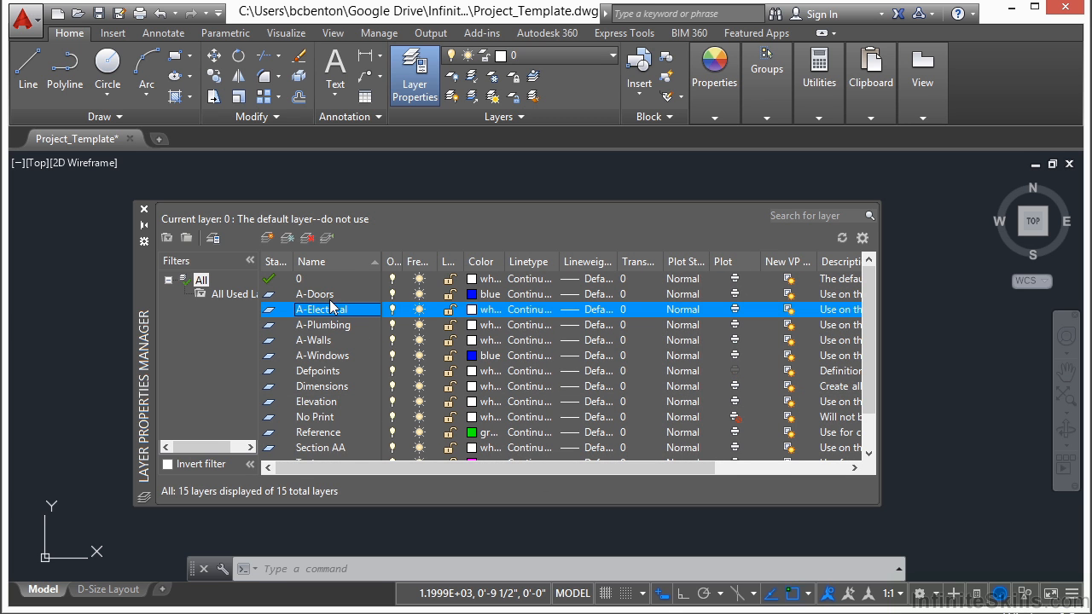
click(268, 238)
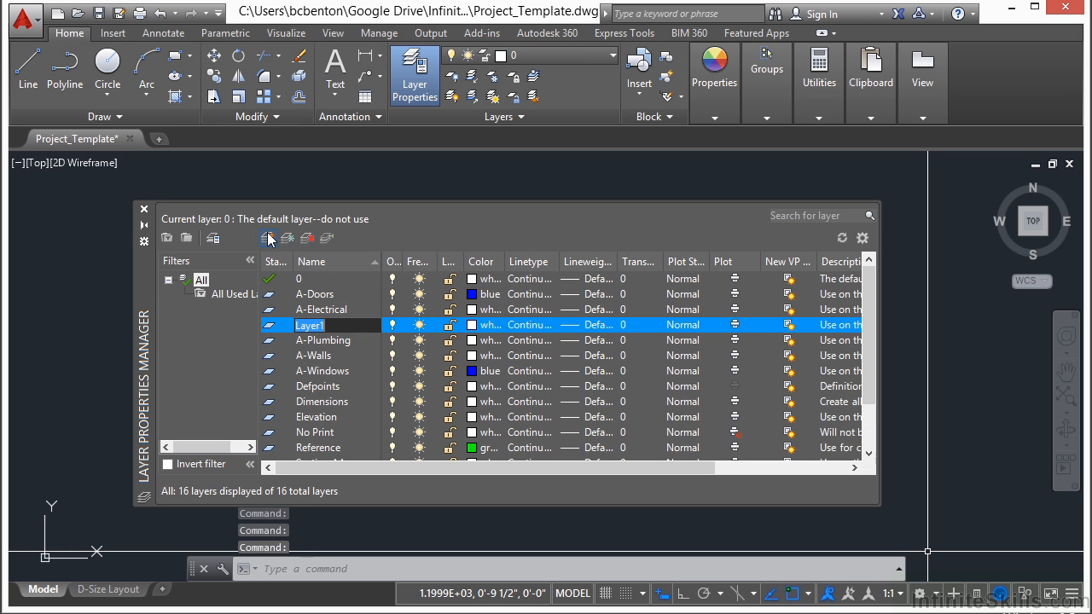
text(Wall)
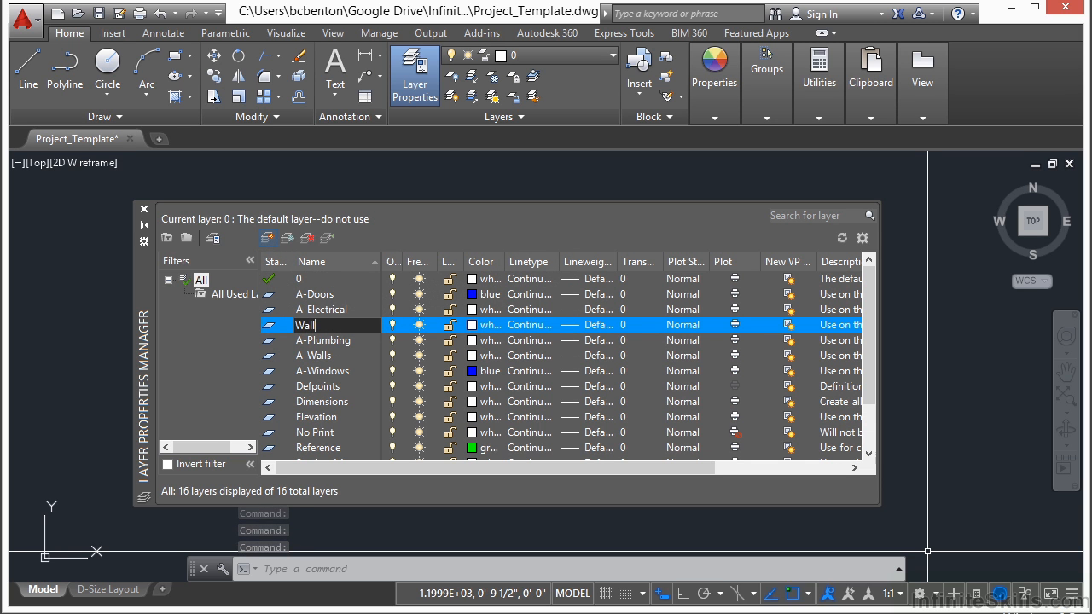
text(-Ex)
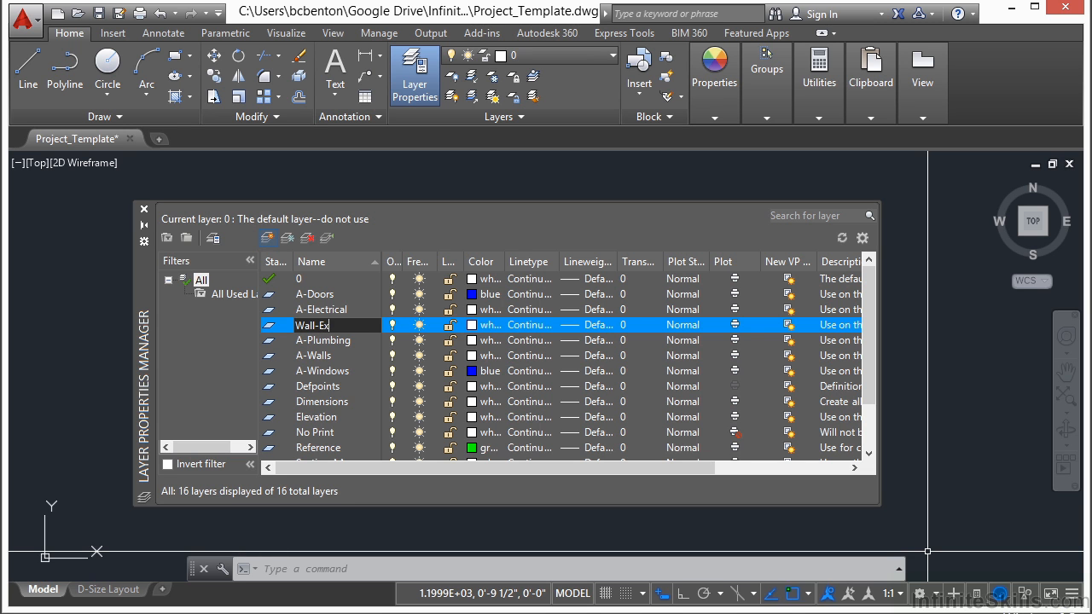
text(terior)
key(Return)
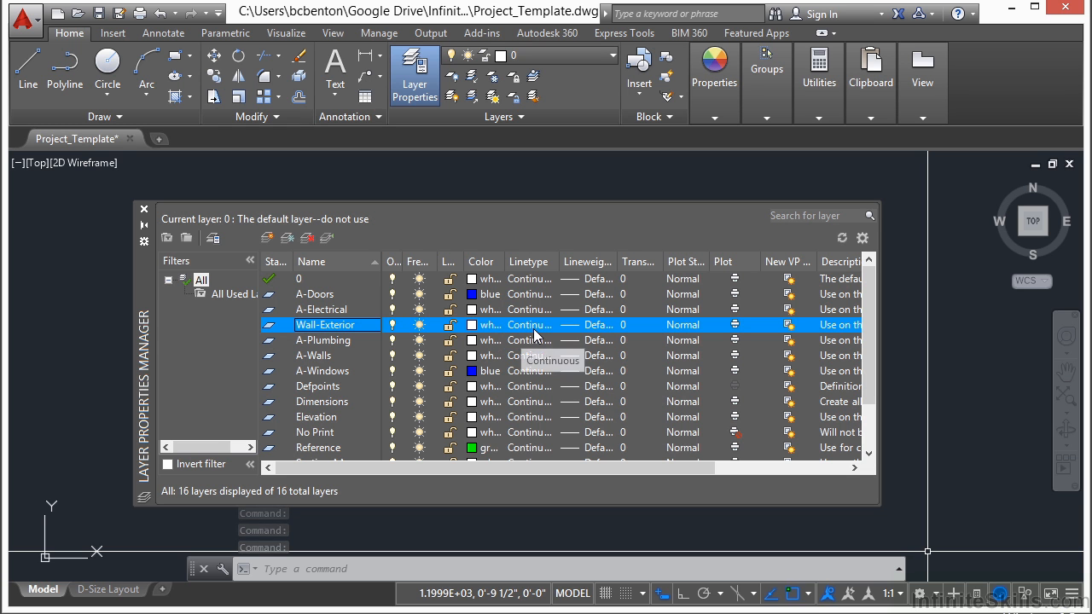
- Replace the description of the Wall-Exterior layer with "Exterior Wall"
click(829, 328)
drag(769, 337, 731, 342)
key(BackSpace)
key(BackSpace)
key(BackSpace)
key(BackSpace)
key(BackSpace)
key(BackSpace)
key(BackSpace)
key(BackSpace)
key(BackSpace)
key(BackSpace)
key(BackSpace)
key(BackSpace)
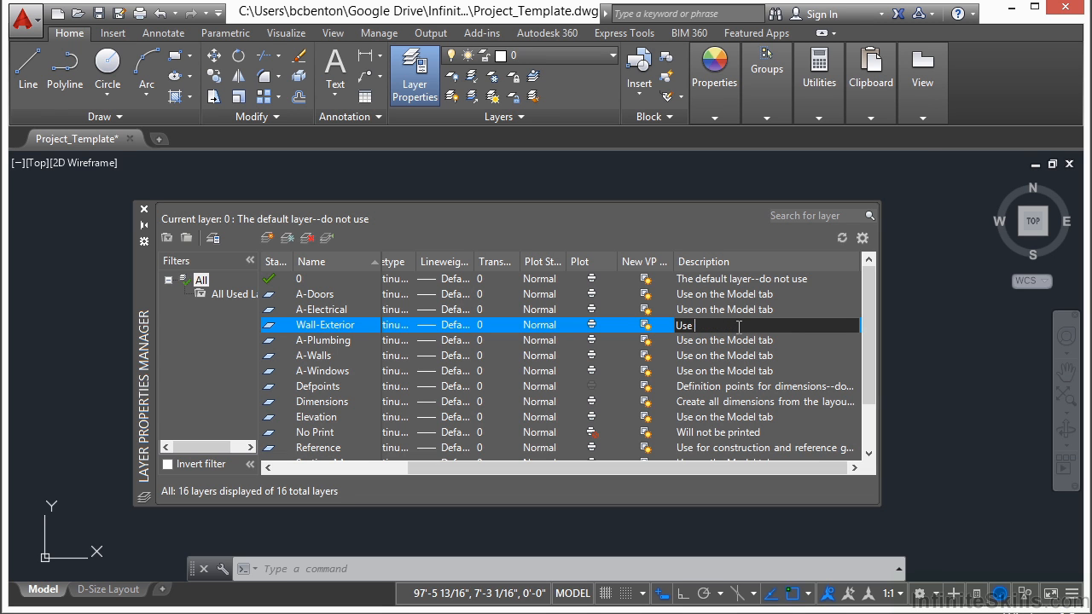
text(Exterior Wall)
key(Return)
drag(462, 469, 334, 353)
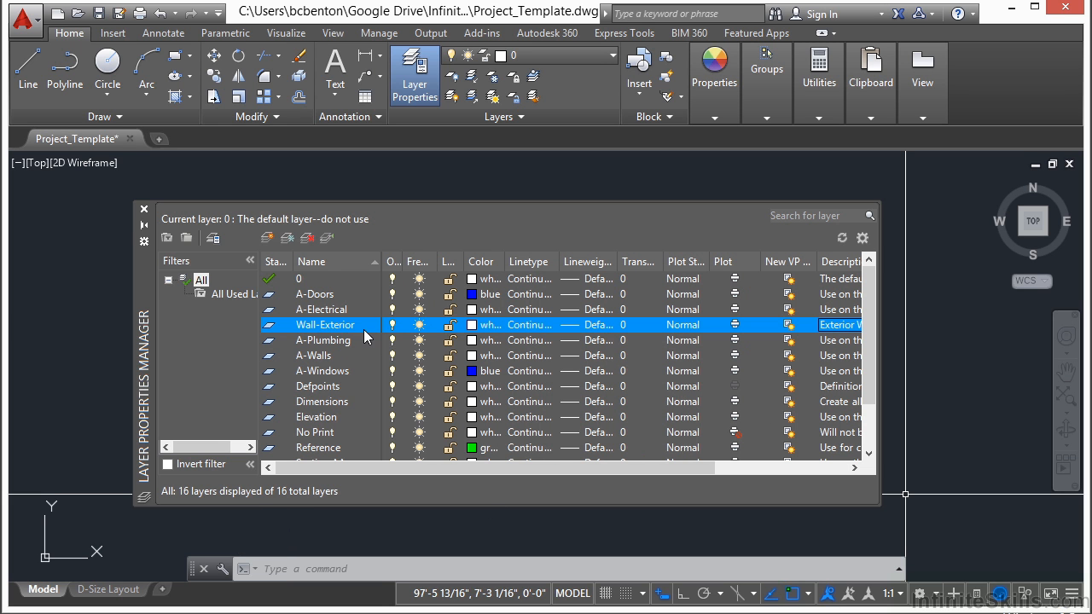
- Create a new layer named Wall-Hatch and set its color to index color 8
click(267, 238)
text(Wall-Hatch)
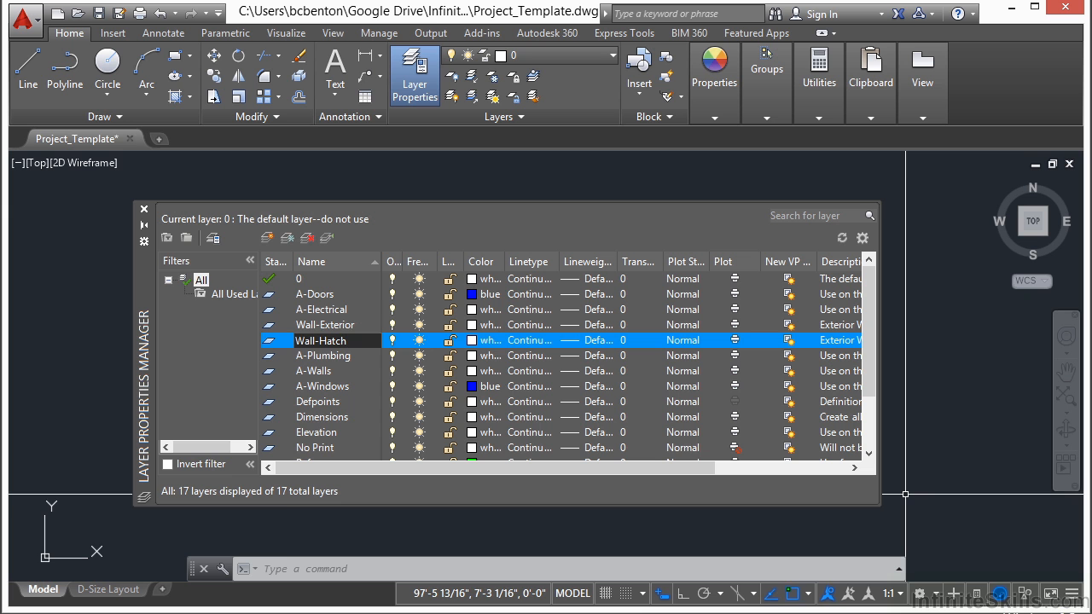
key(Return)
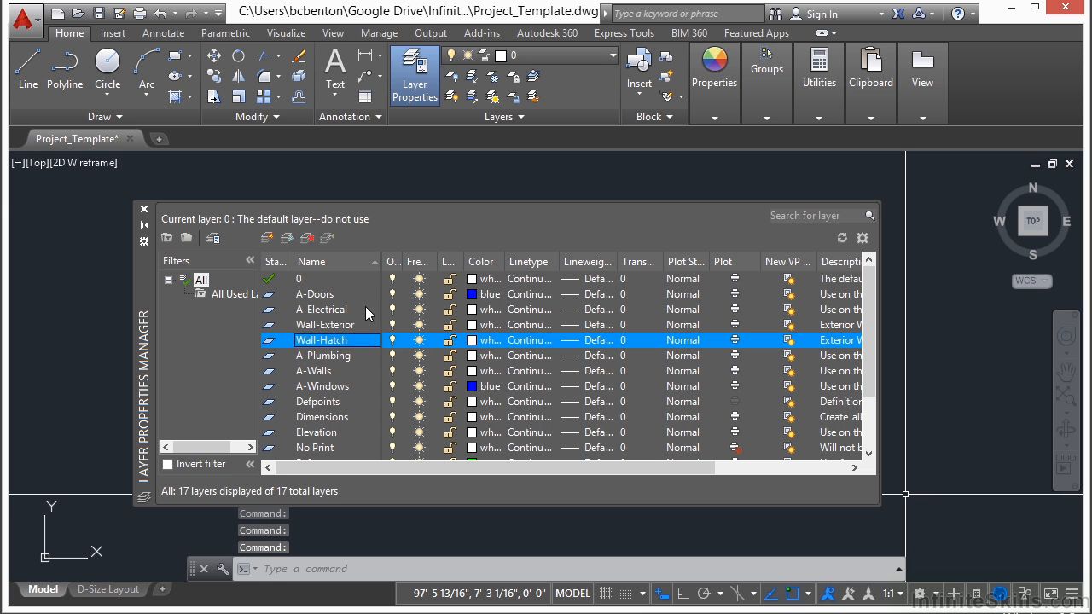
click(491, 341)
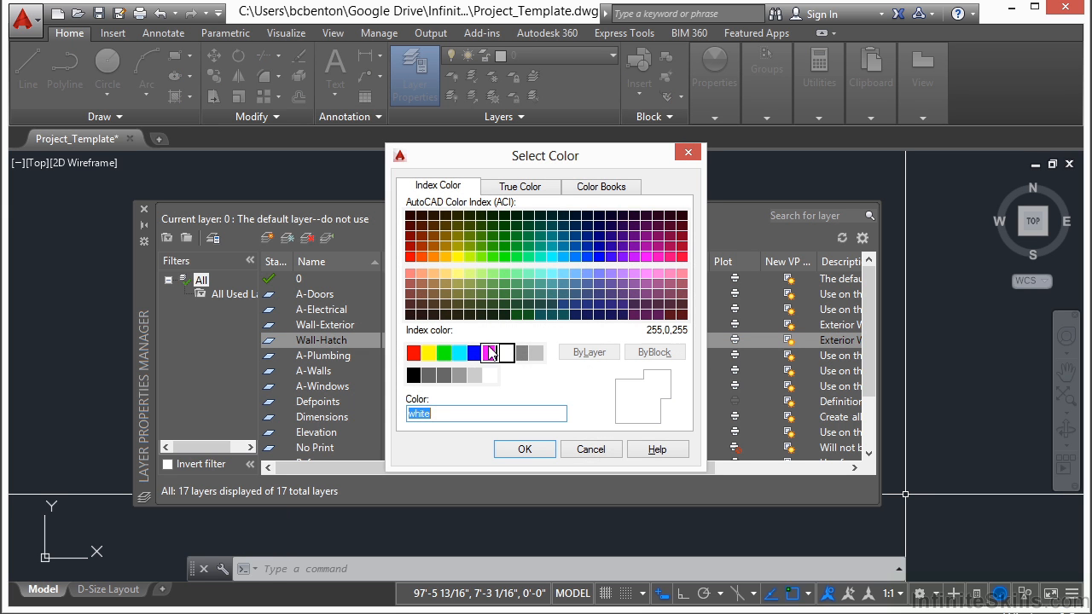
click(521, 353)
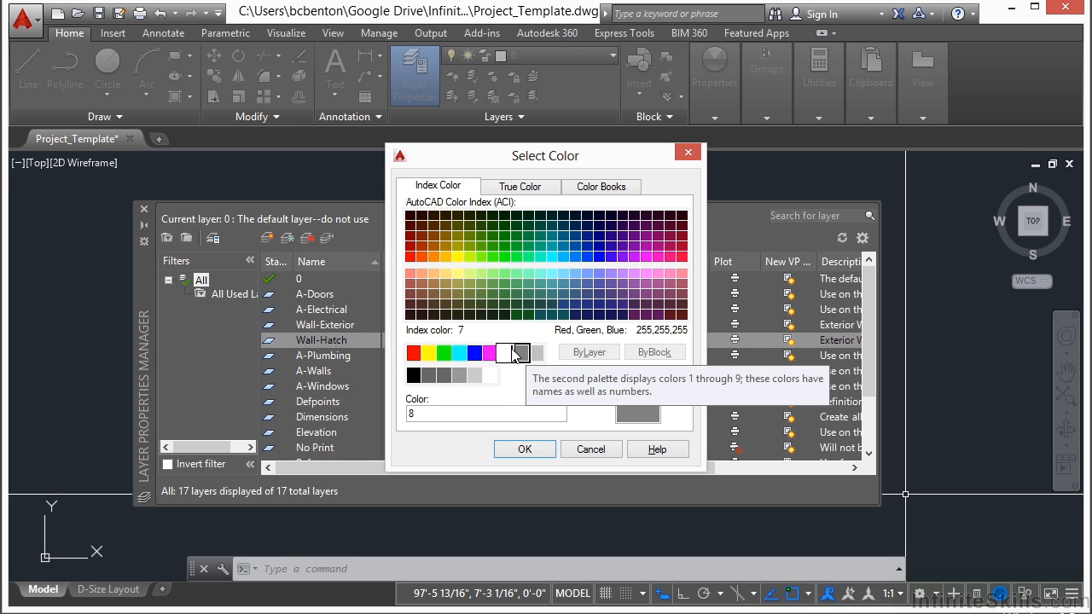
click(441, 418)
key(BackSpace)
text(8)
key(Return)
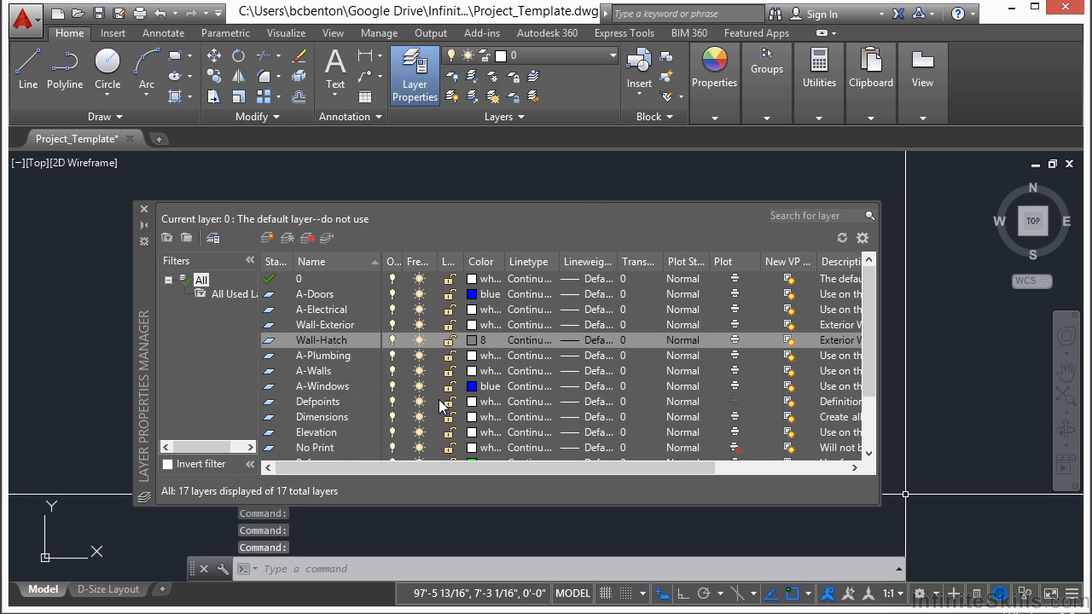
- Create a new layer named Wall-Interior and set its color to blue
key(alt+n)
text(Wall-In)
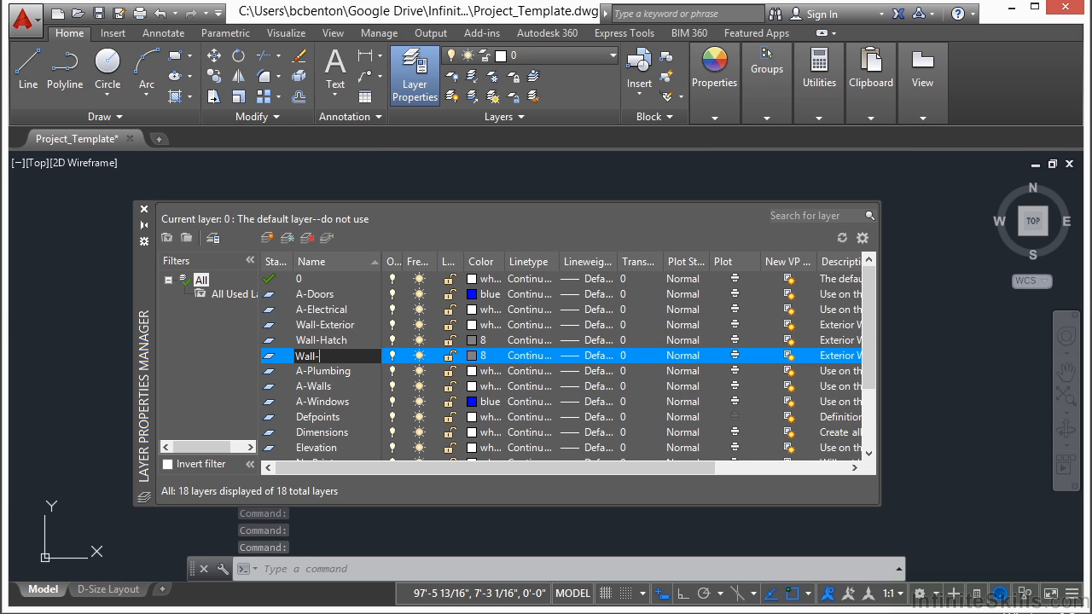
text(terior)
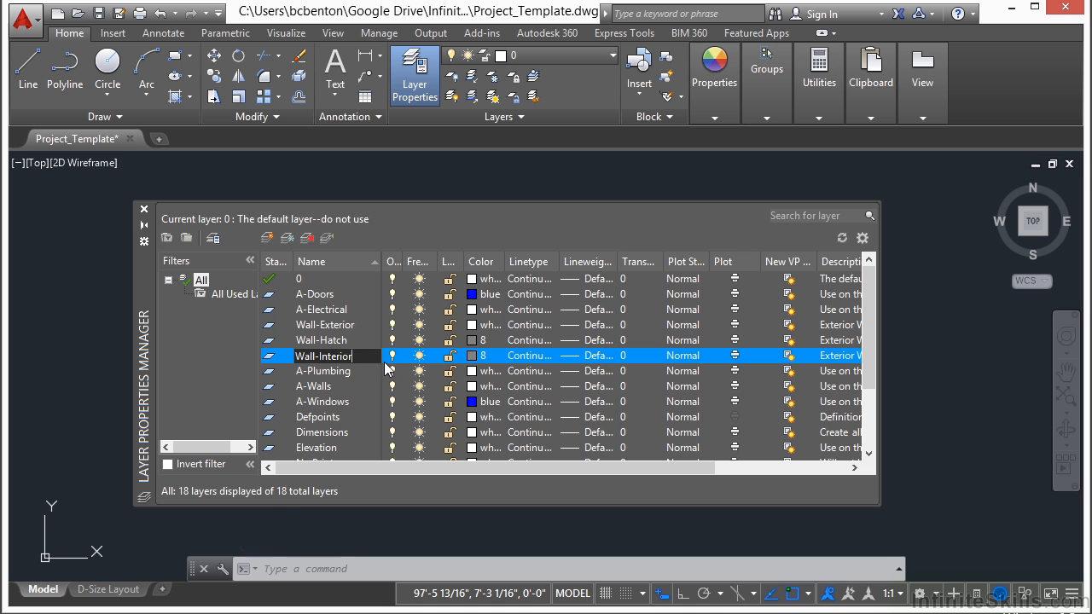
key(Return)
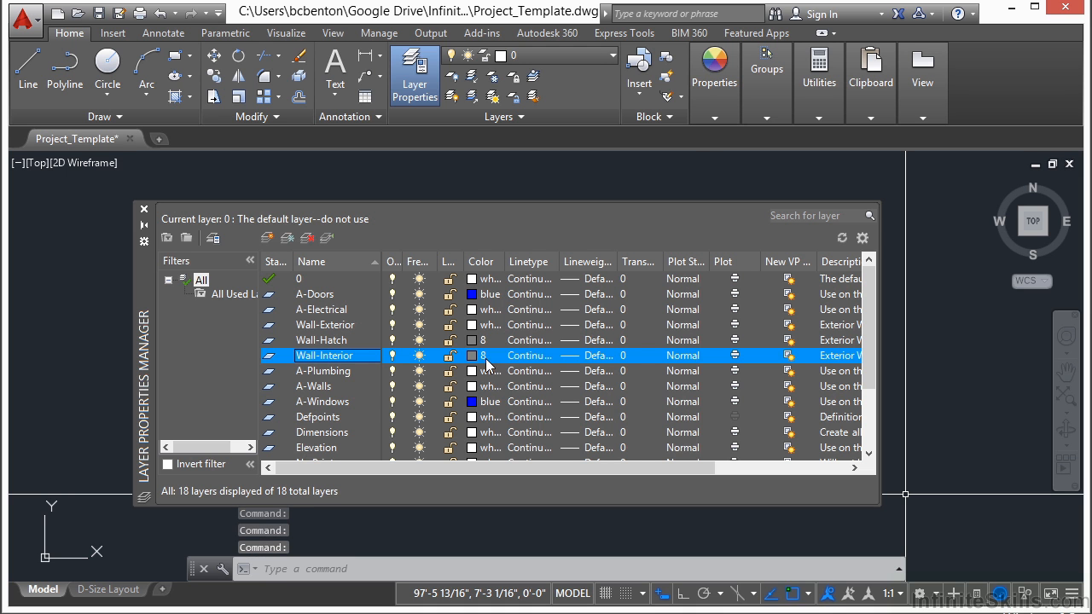
click(471, 355)
click(475, 352)
click(524, 449)
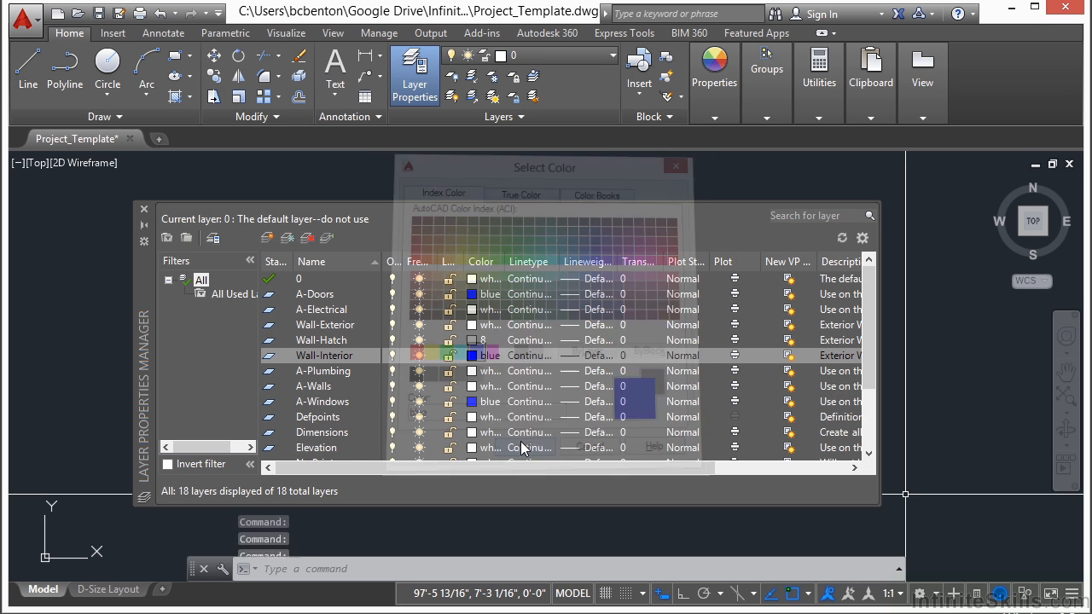
- Create a new layer named Door and set its color to yellow
click(267, 239)
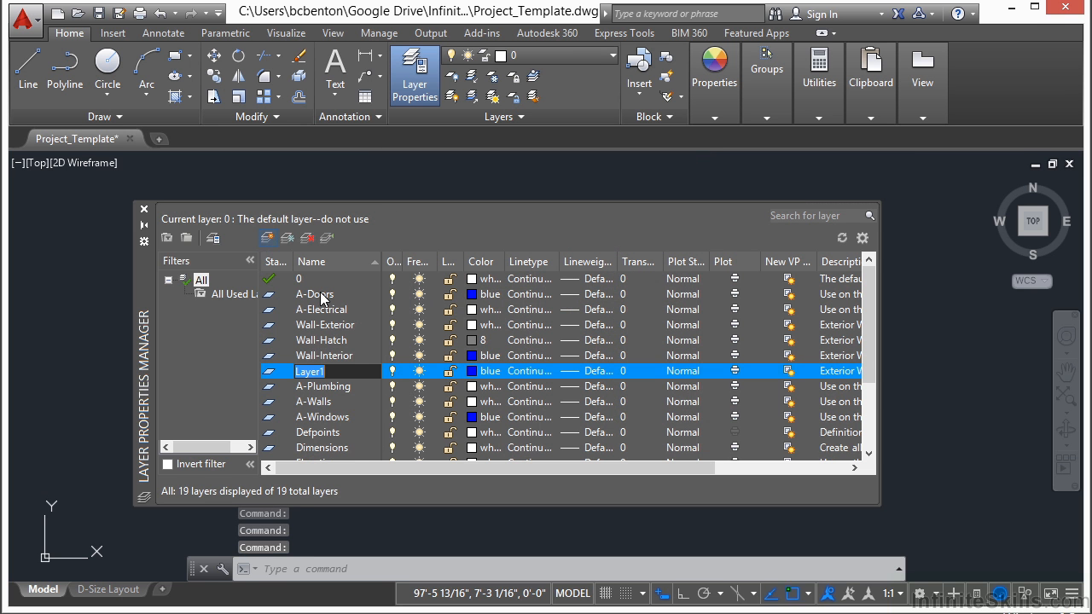
text(Door)
key(Return)
click(473, 372)
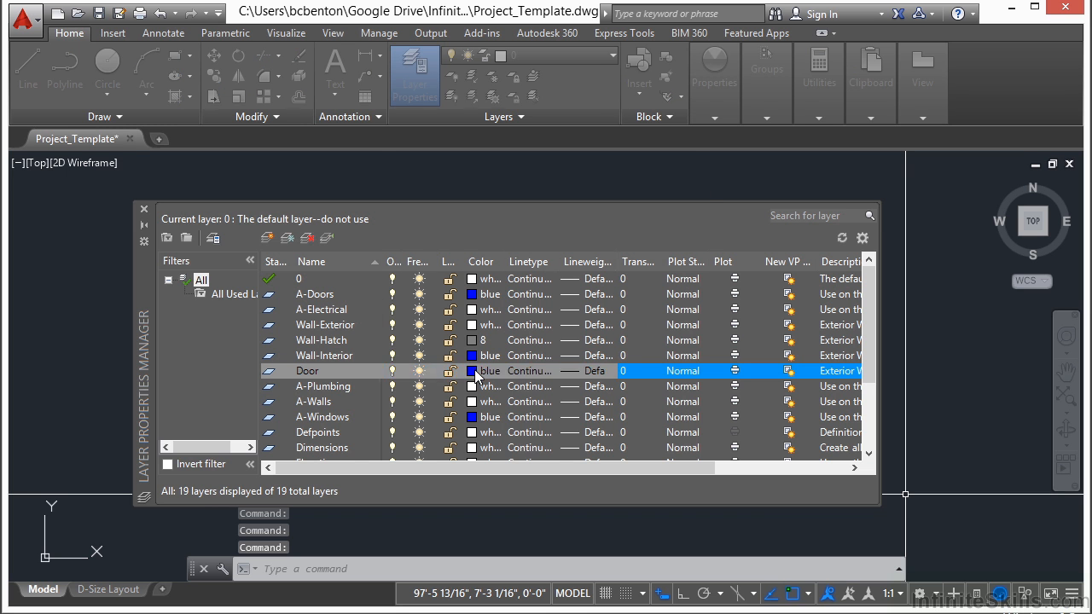
click(429, 353)
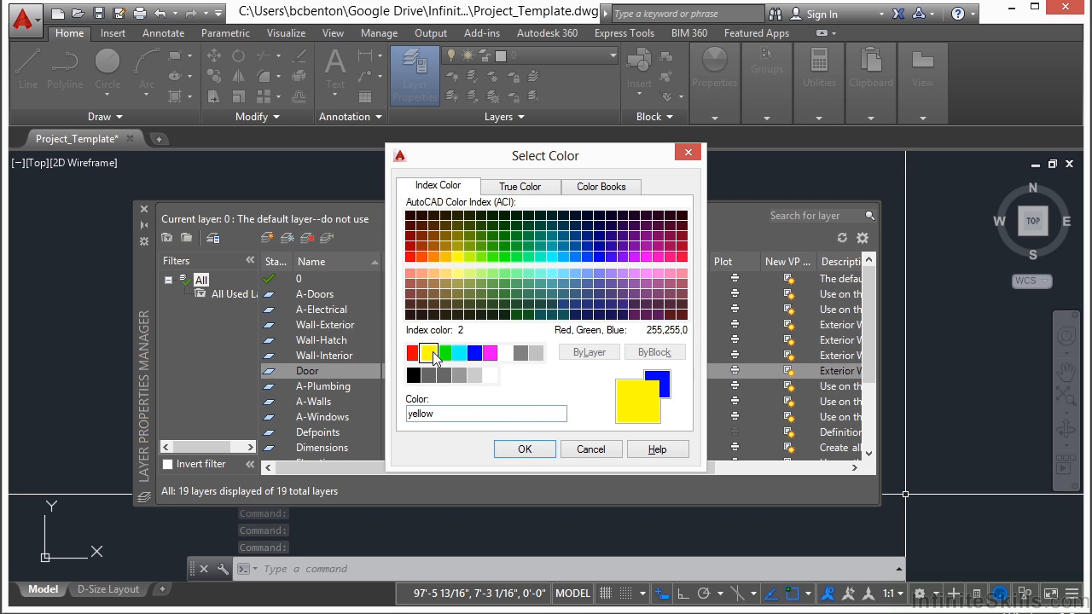
click(524, 449)
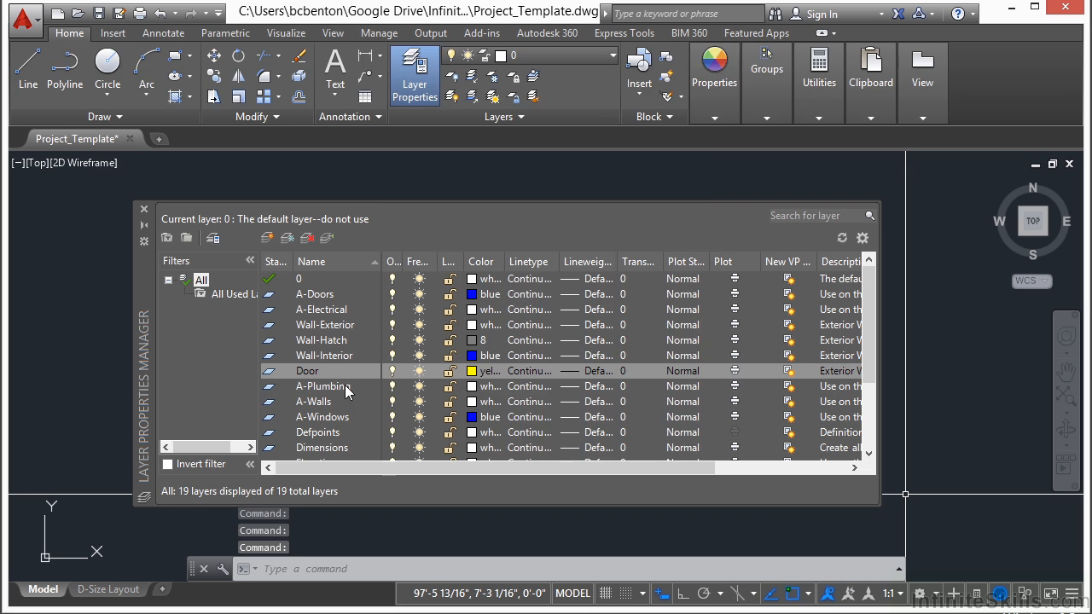
- Create a new layer named Window and set its color to index color 30
click(267, 239)
text(Win)
key(Return)
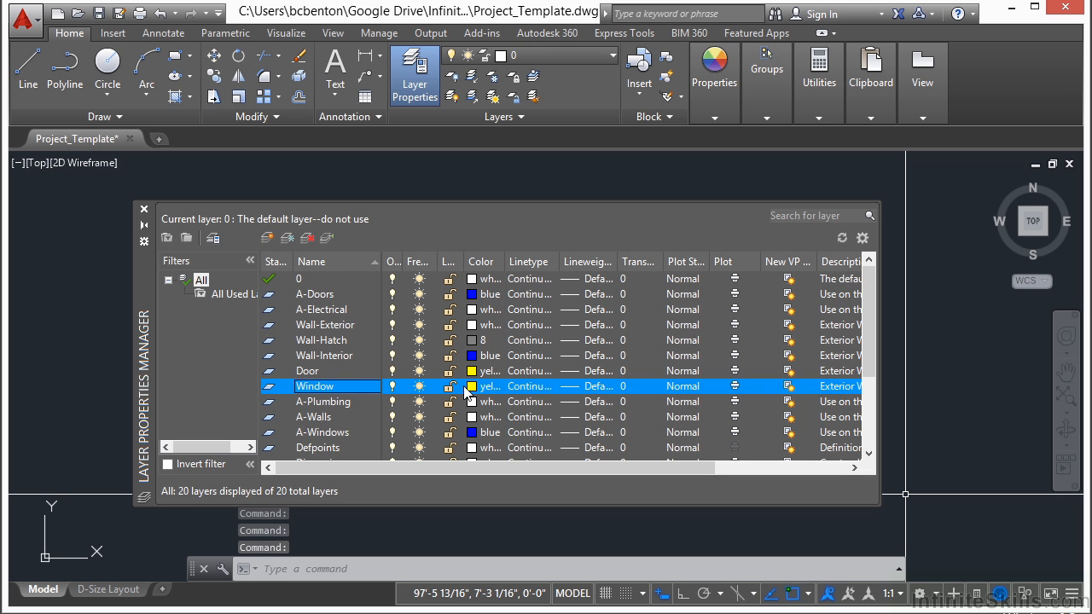
click(472, 388)
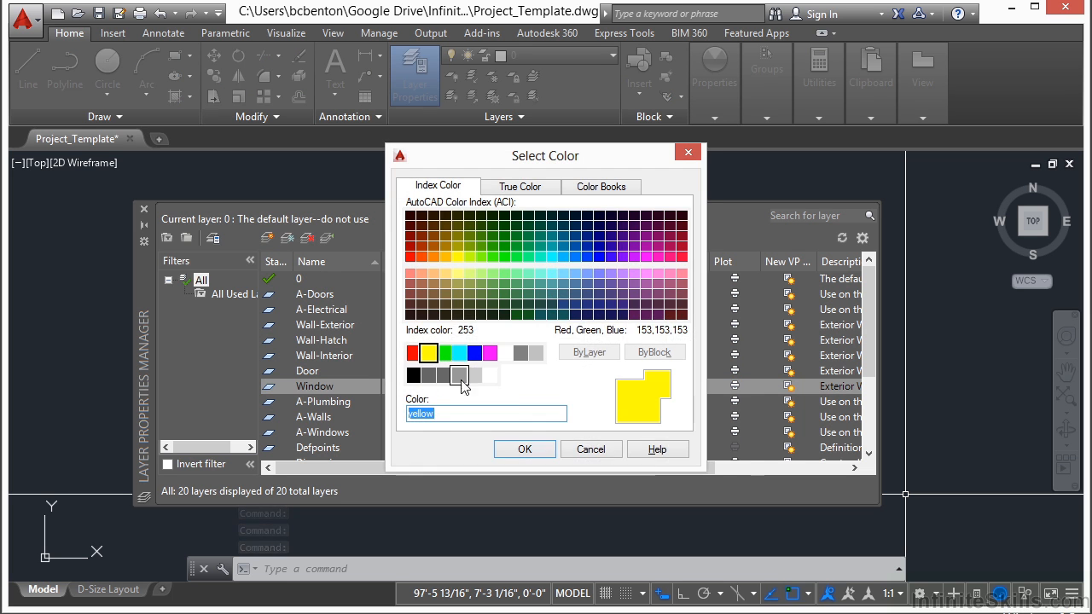
text(30)
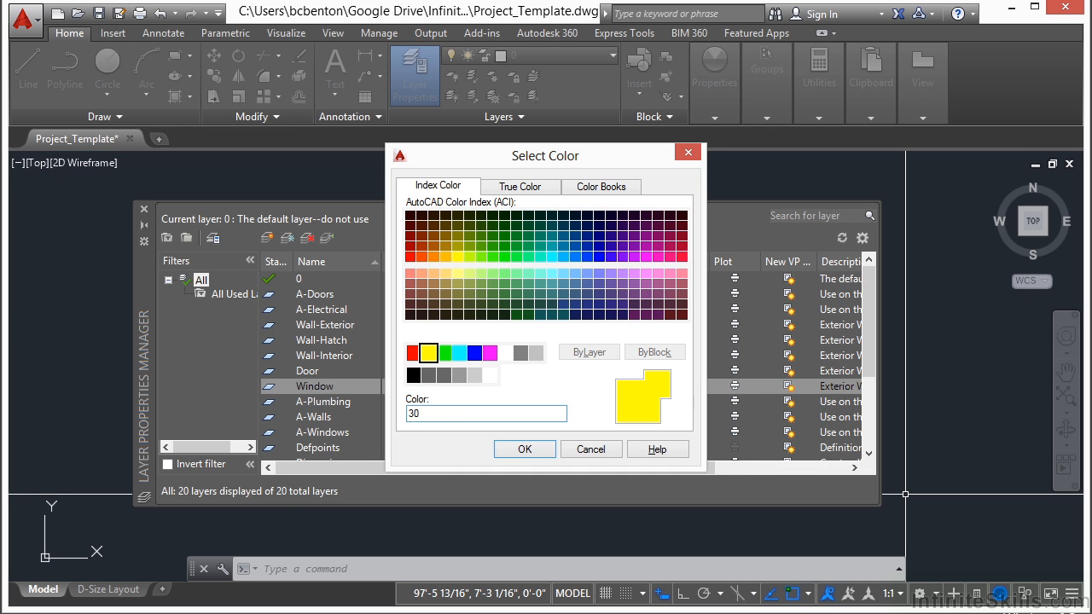
key(Return)
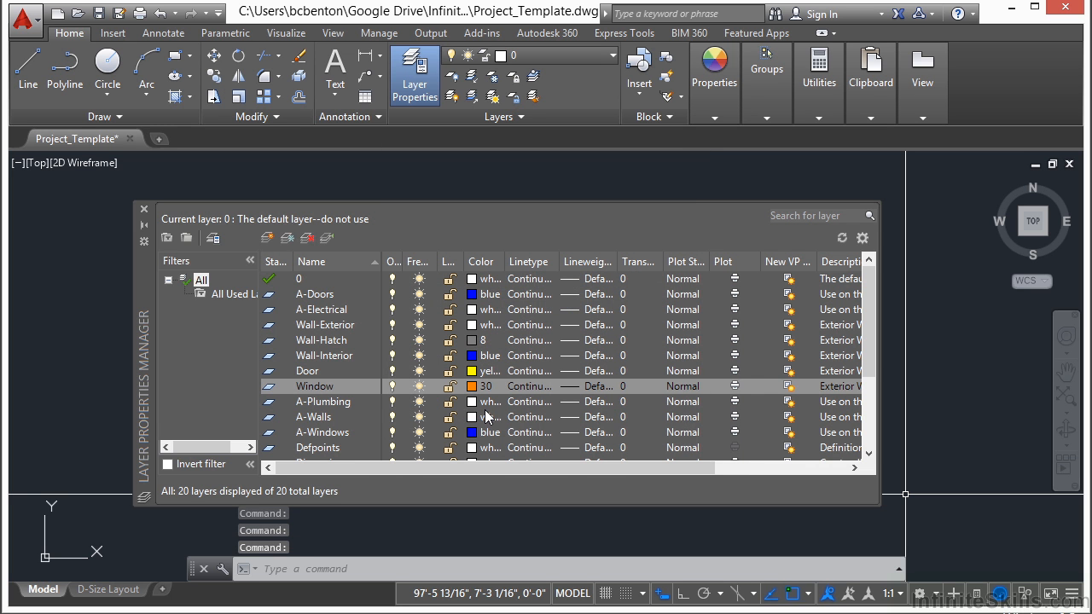
- Create a new layer named Chair and set its color to magenta
click(269, 240)
text(Chair)
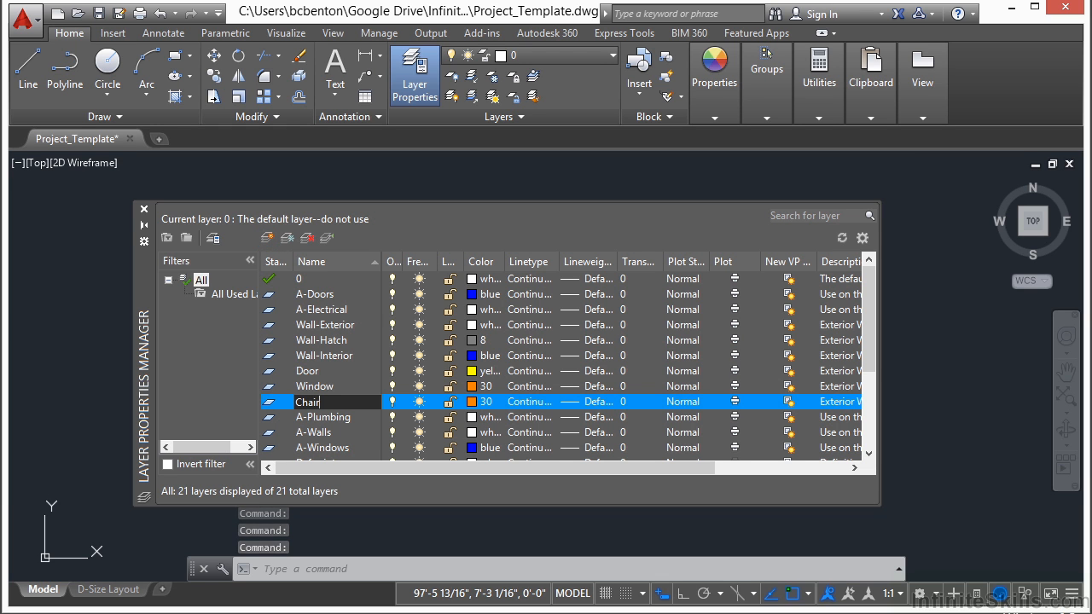
key(Return)
click(472, 401)
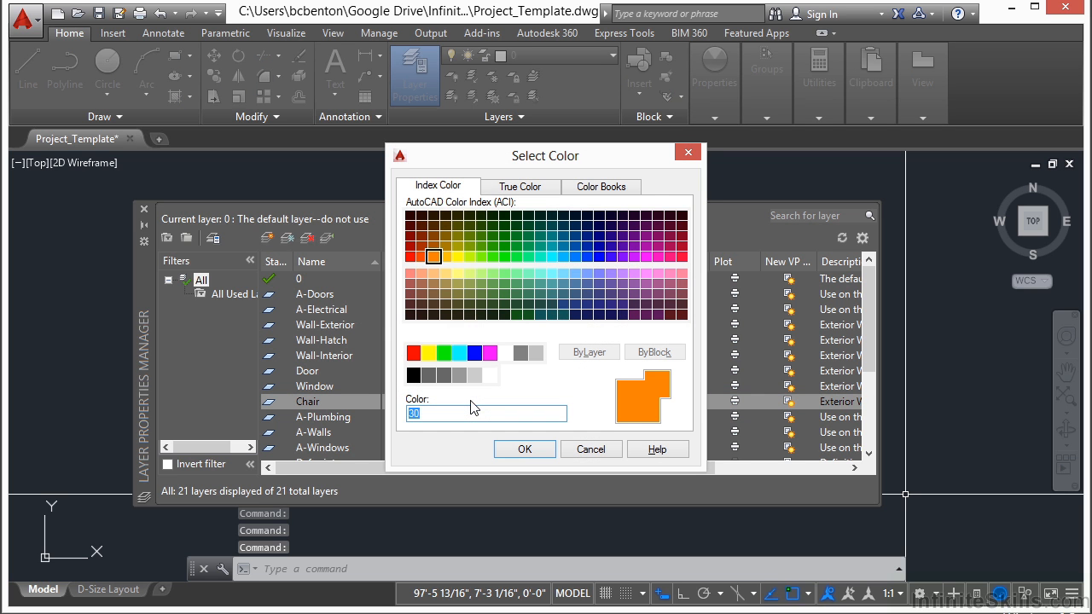
click(490, 352)
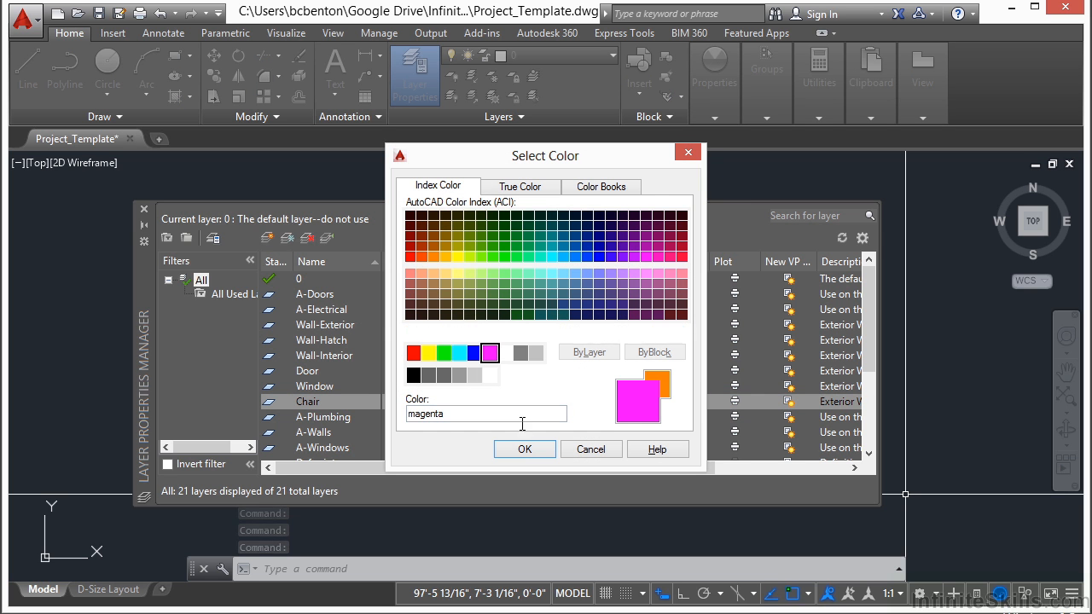
click(525, 449)
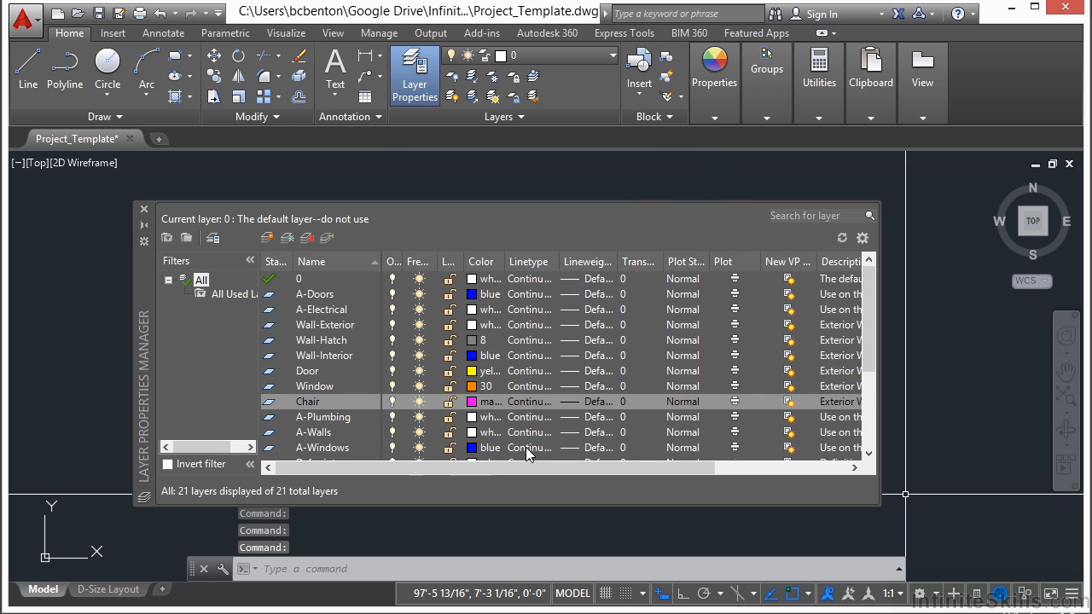
- Try to create a new layer named Text based on the Chair layer
click(267, 237)
text(Te)
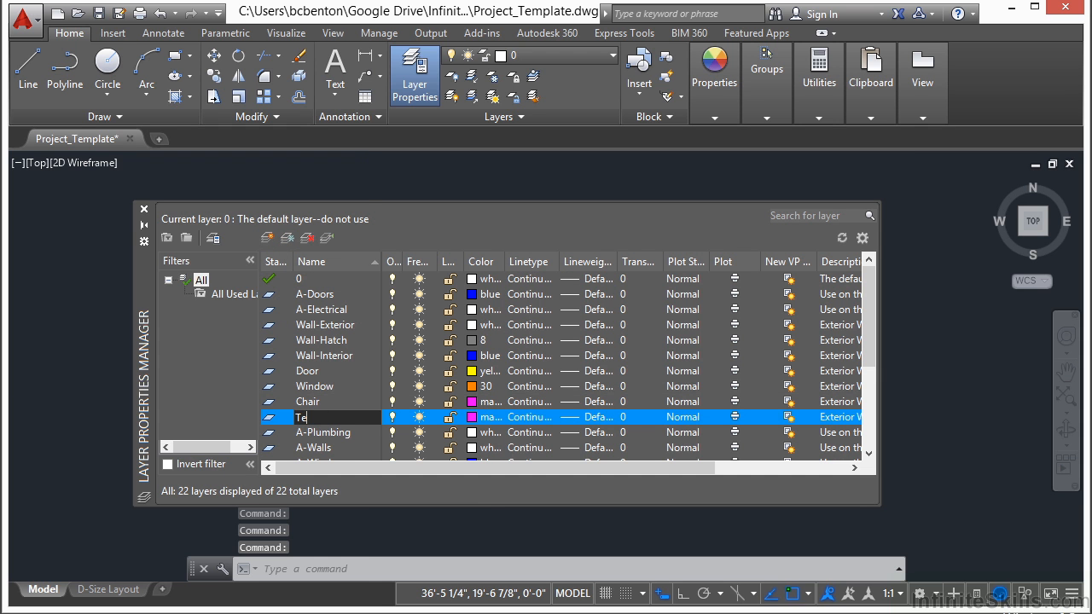
text(xt)
key(Return)
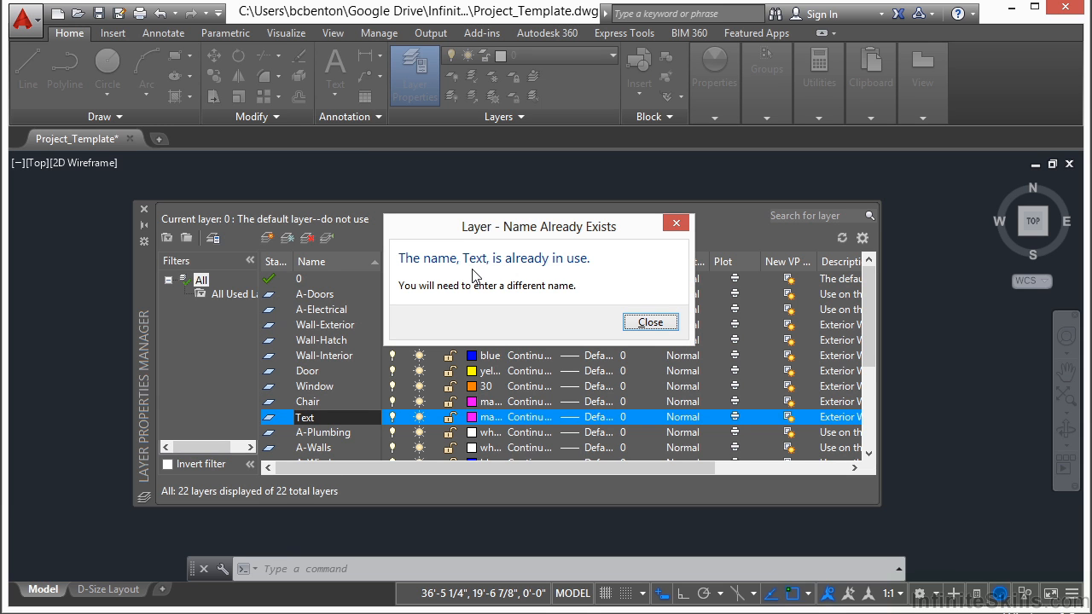
click(652, 322)
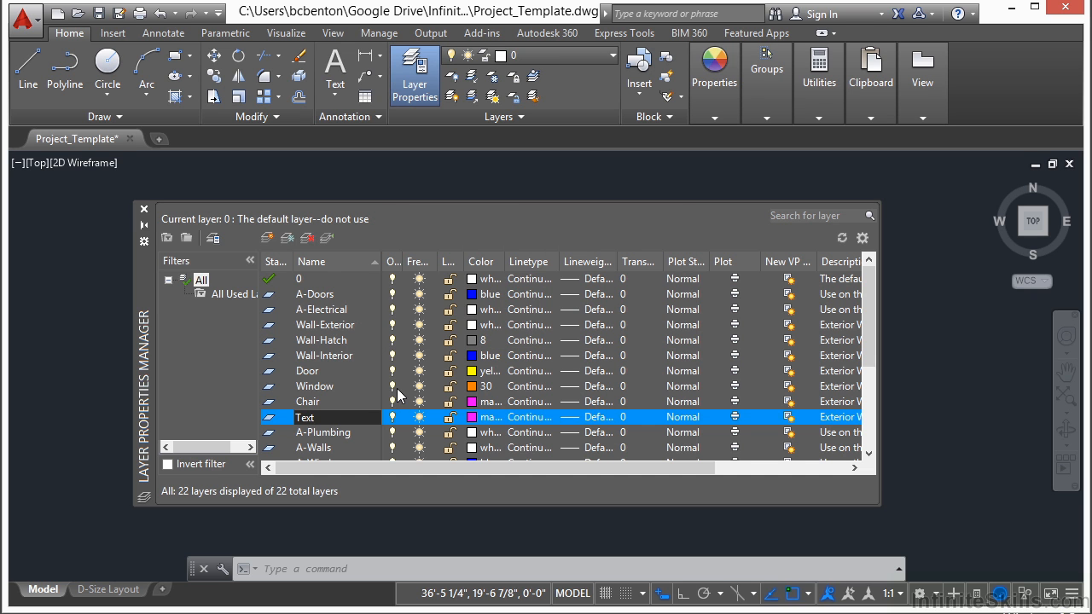
key(Escape)
- Change the color of the existing Text layer to white
scroll(360, 395, down, 1)
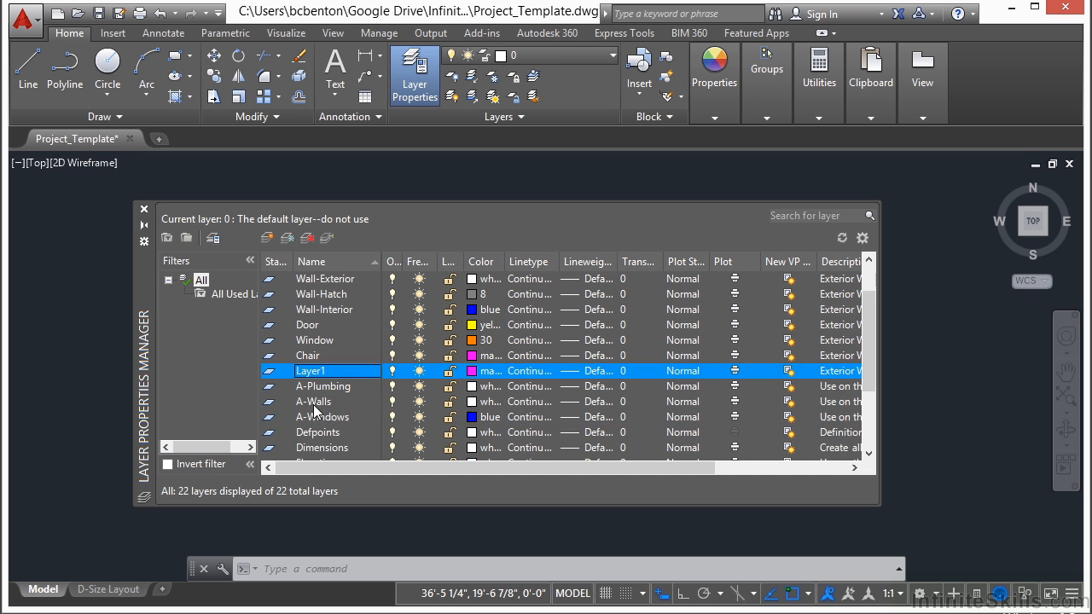
scroll(360, 395, down, 2)
click(307, 417)
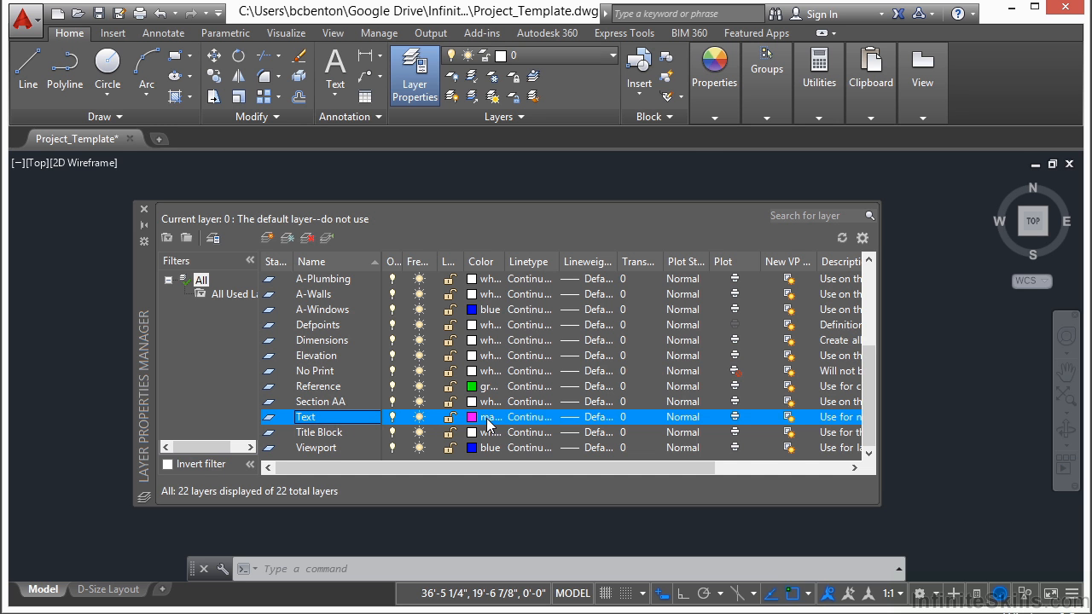
click(488, 420)
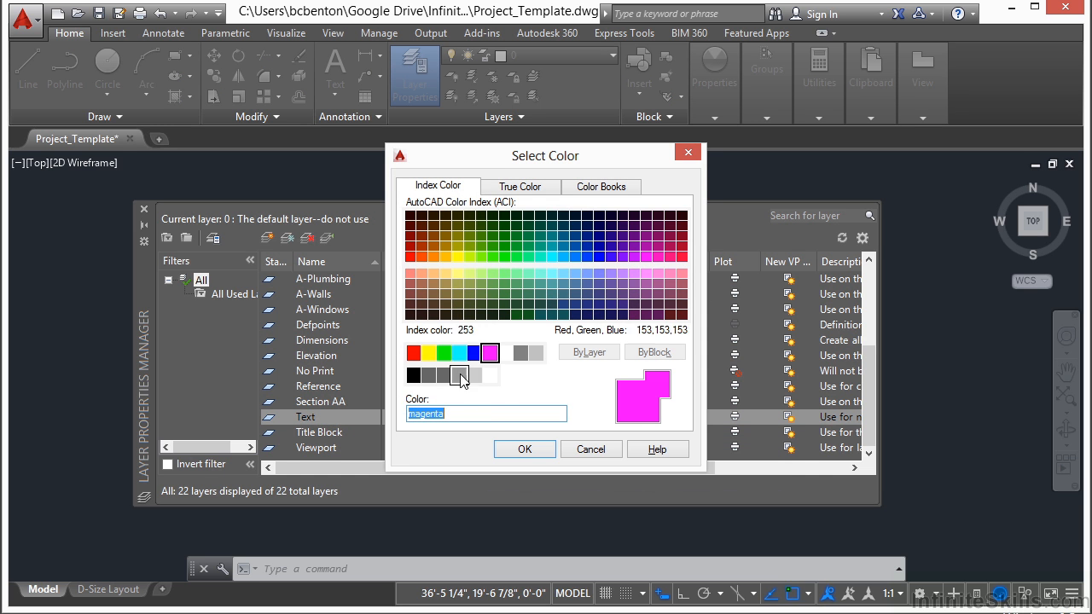
click(505, 352)
click(524, 449)
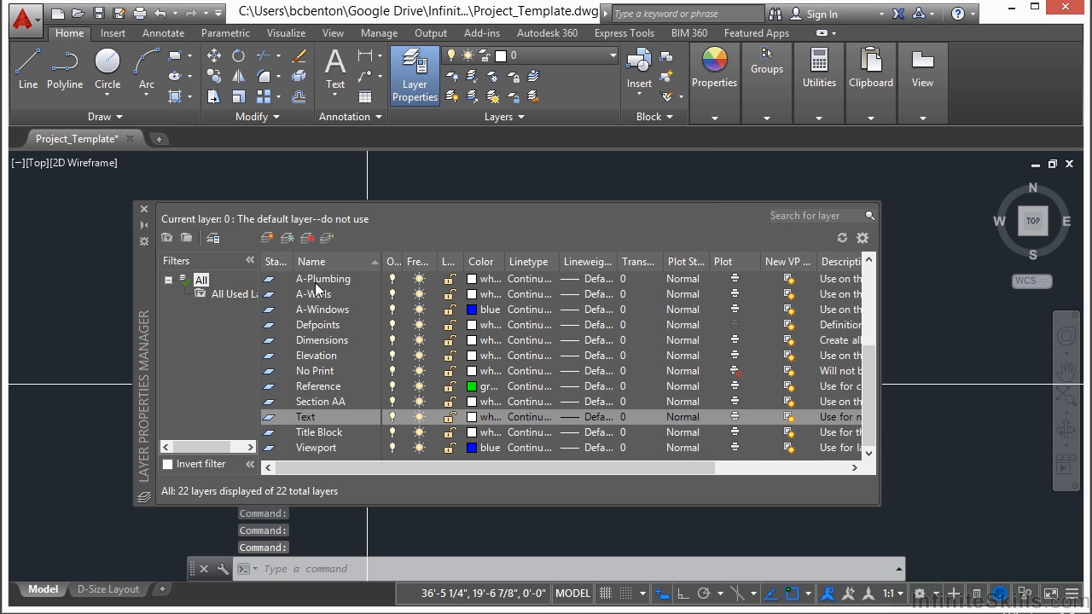
- Create a new layer named Plant, using the Text layer as its basis, and set its color to red
click(268, 238)
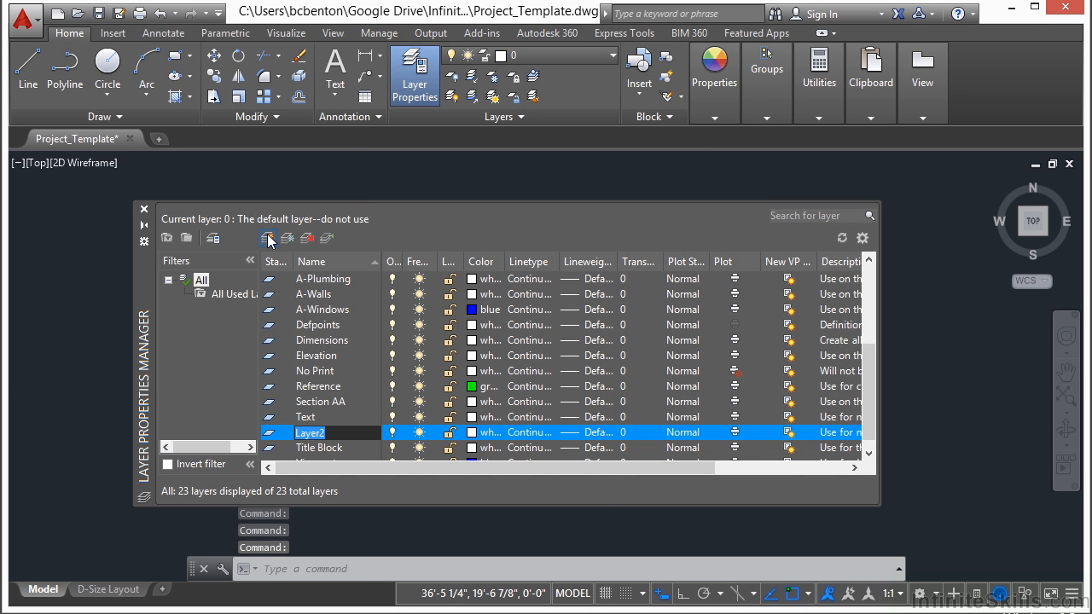
text(Pla)
key(Return)
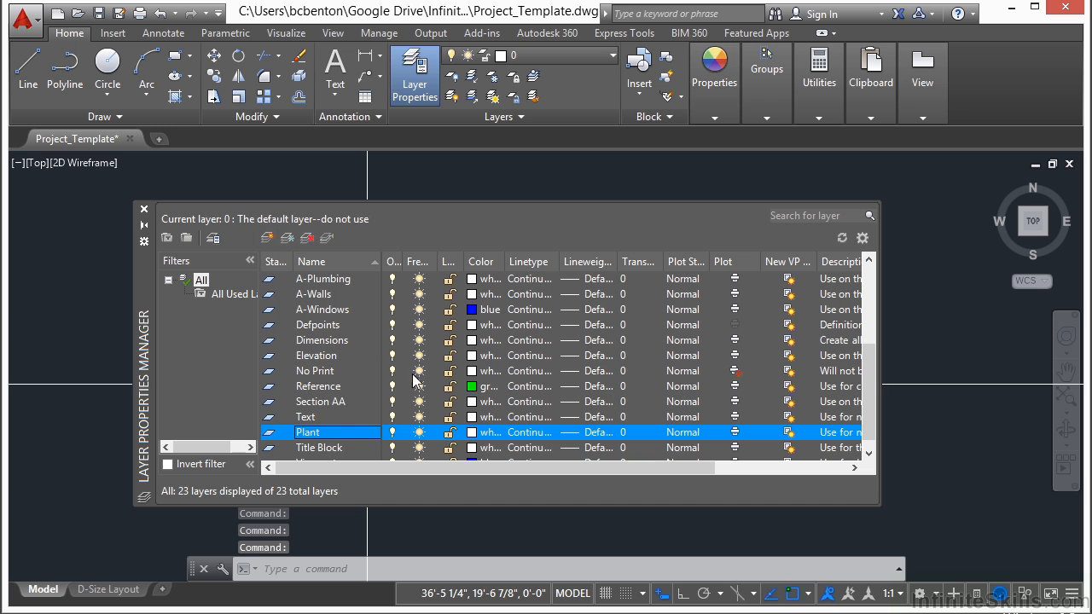
click(478, 432)
click(413, 353)
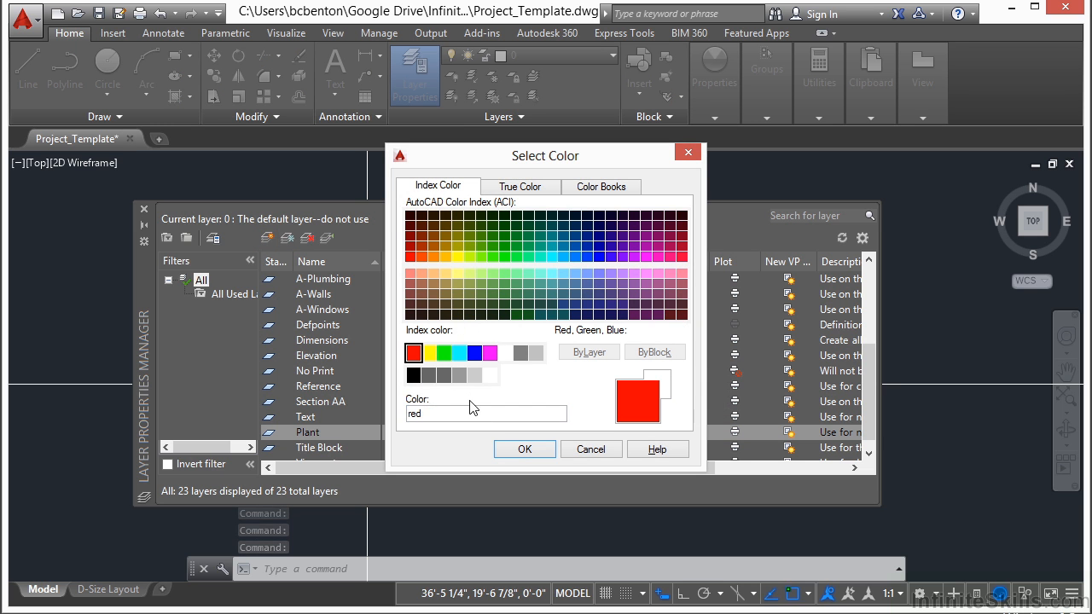
click(514, 450)
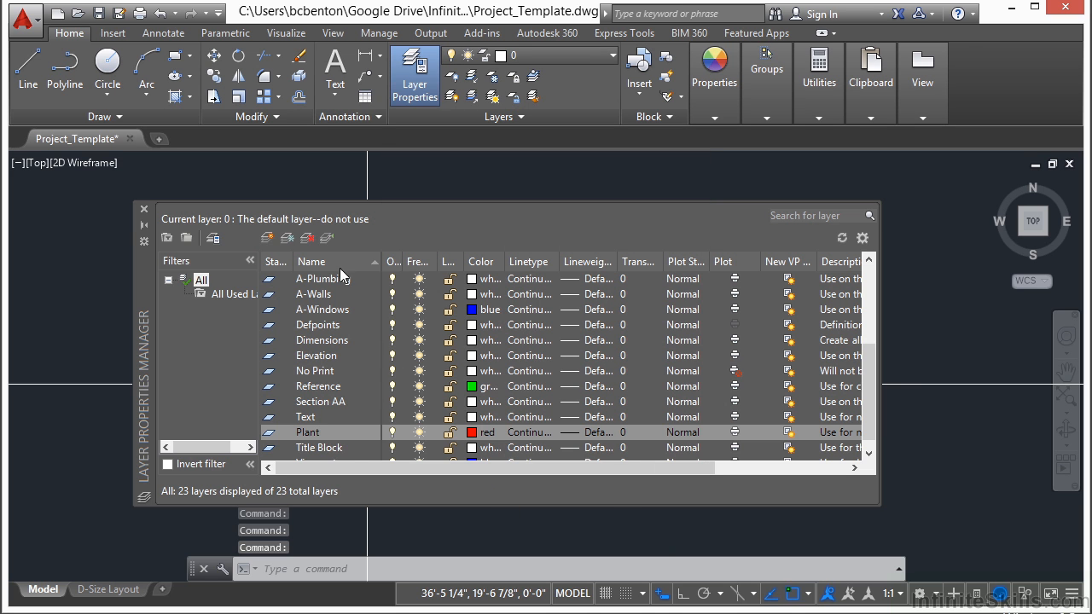
- Create a new layer named Footing based on the Plant layer and set its color to index color 8
click(267, 239)
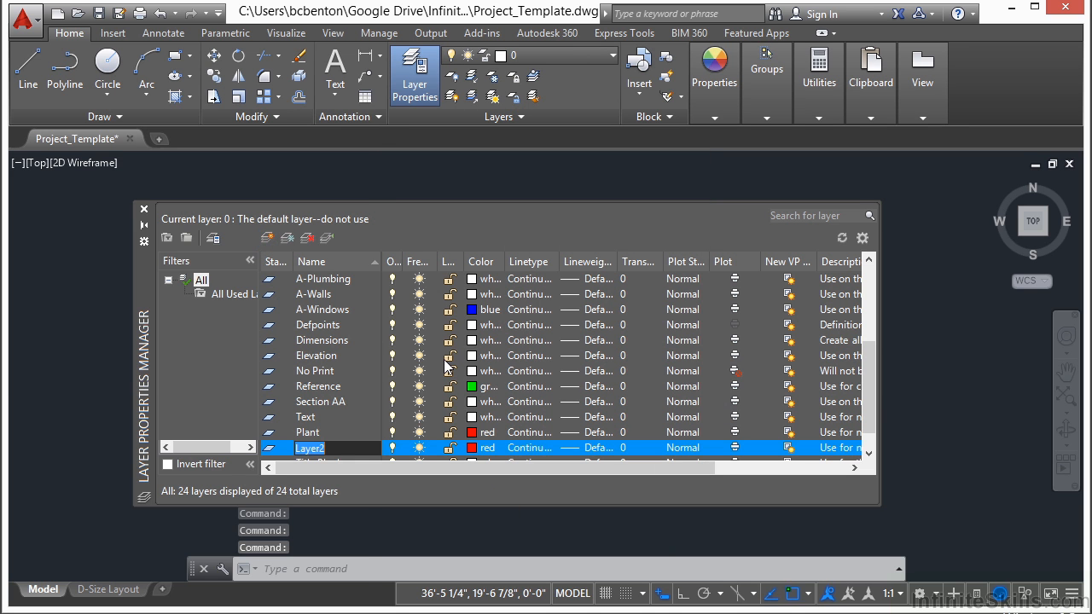
text(Footing)
key(Return)
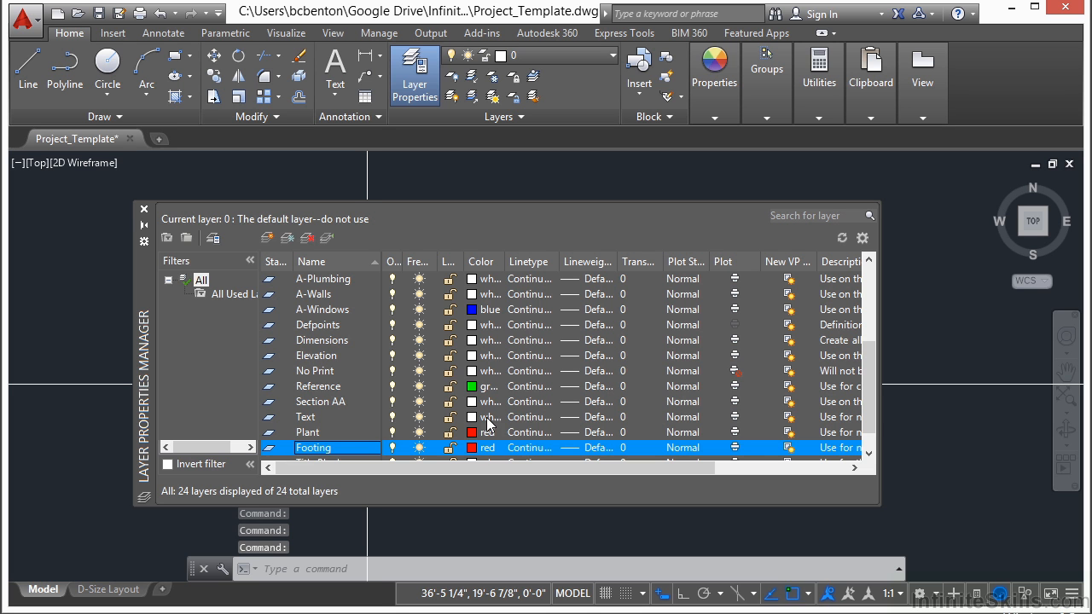
click(480, 448)
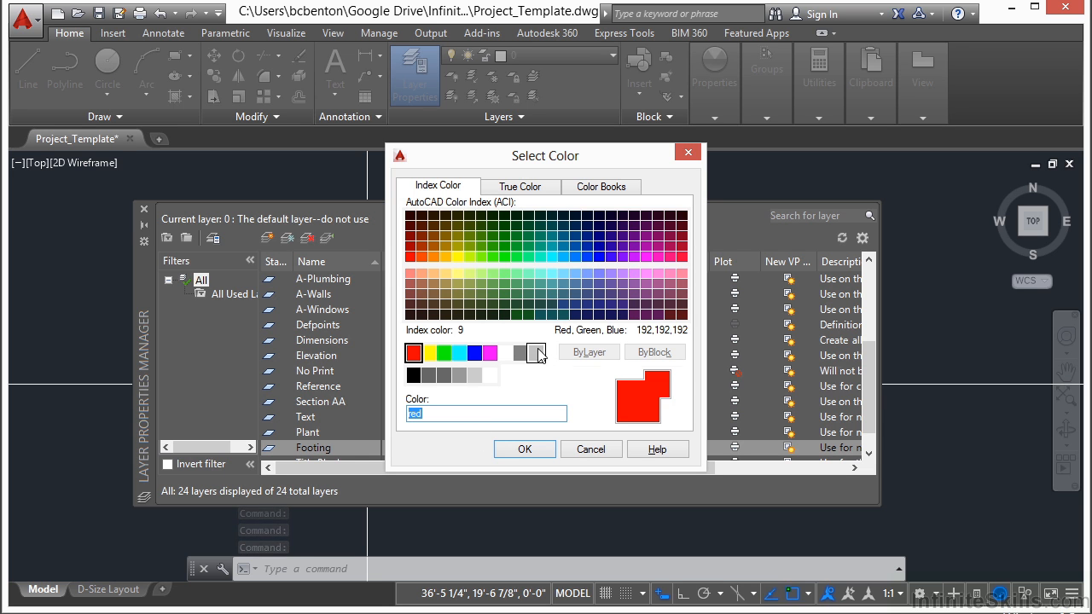
click(521, 352)
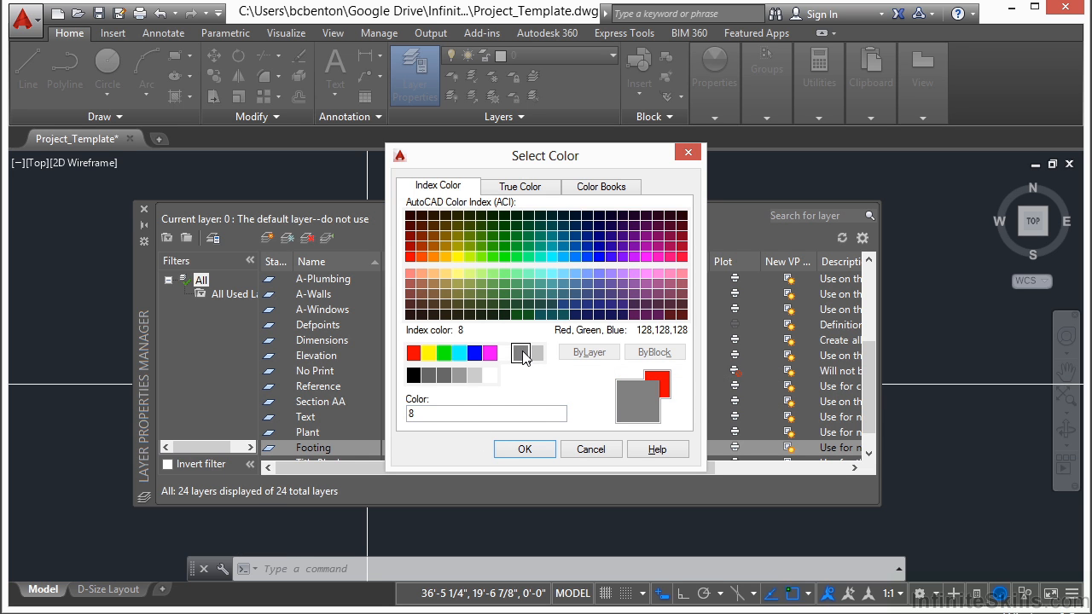
click(525, 449)
- Load the HIDDEN linetype from acad.lin while choosing a linetype for the Footing layer
click(536, 447)
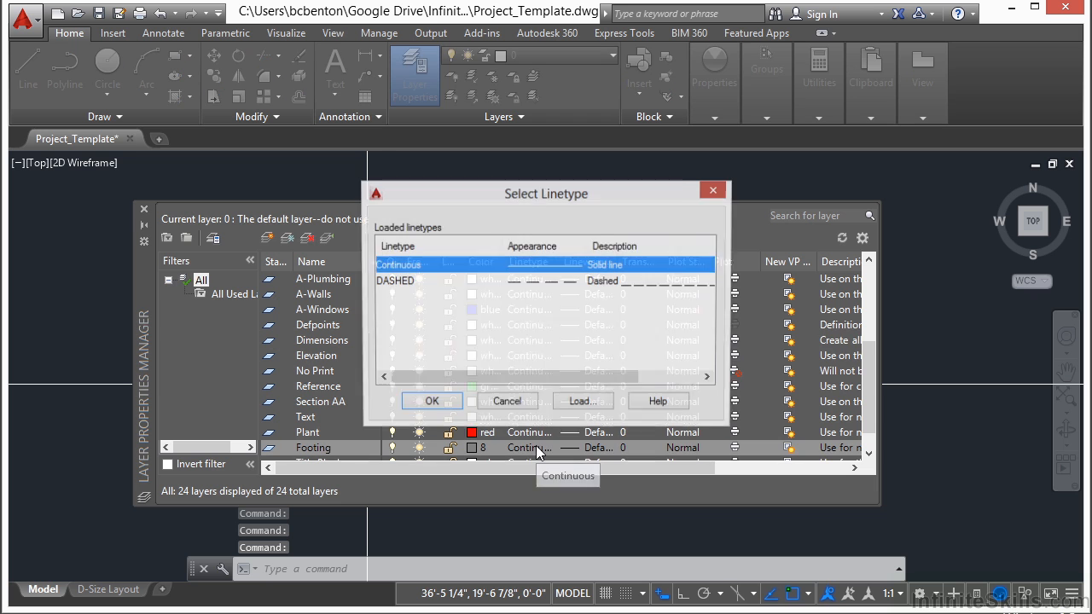
click(413, 281)
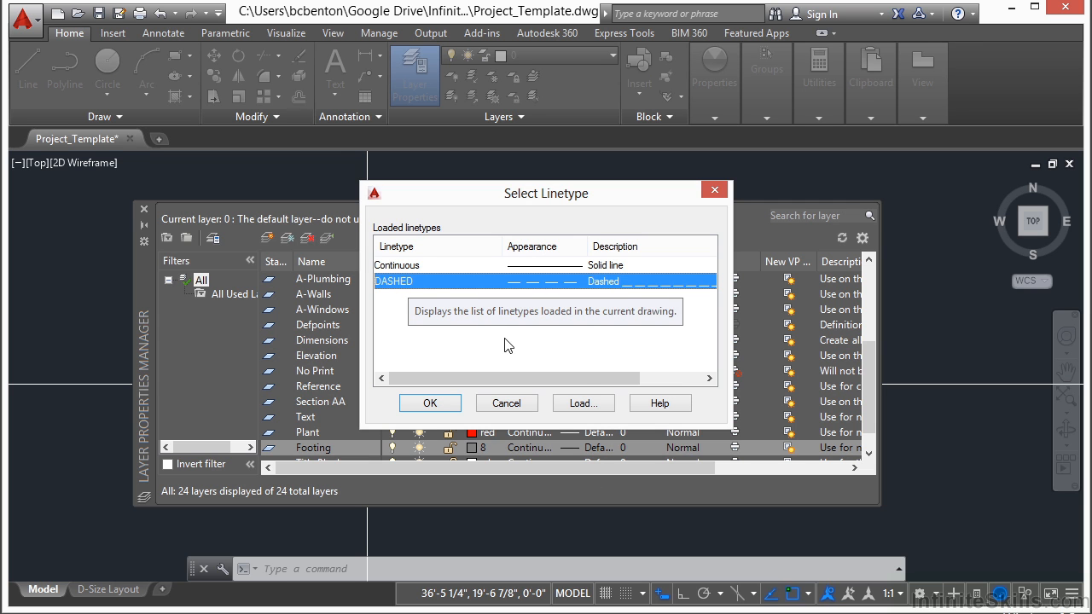
click(583, 404)
click(420, 312)
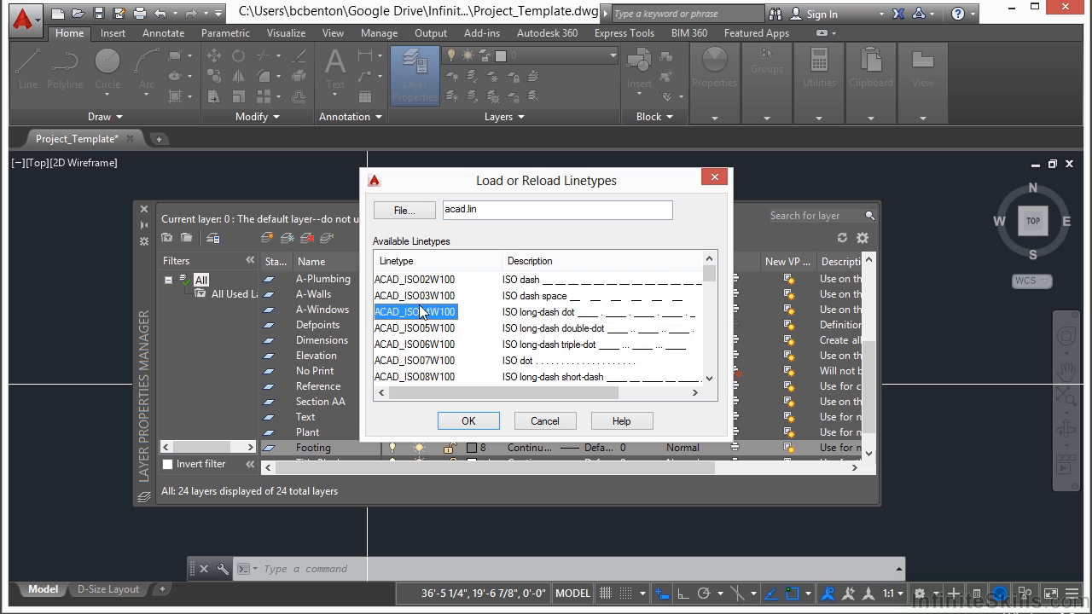
scroll(442, 324, down, 5)
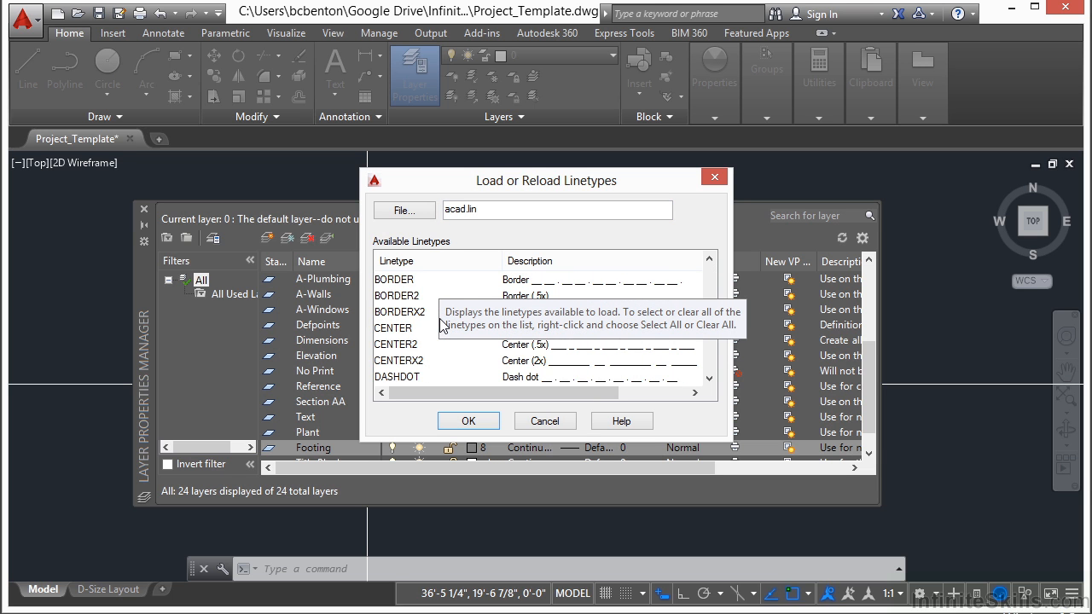
scroll(431, 328, down, 2)
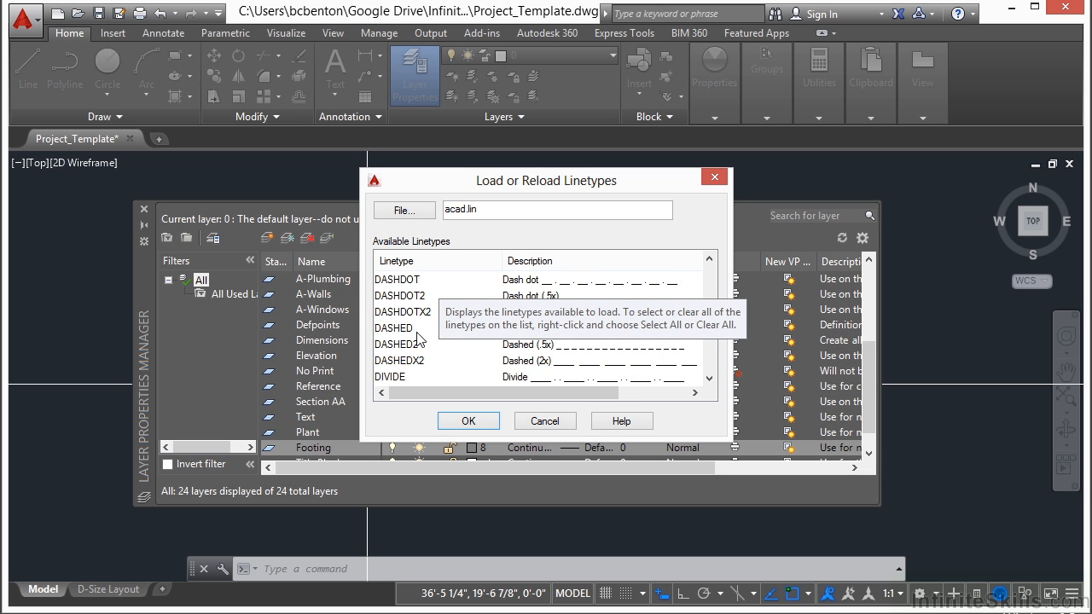
scroll(420, 339, down, 1)
scroll(414, 344, down, 3)
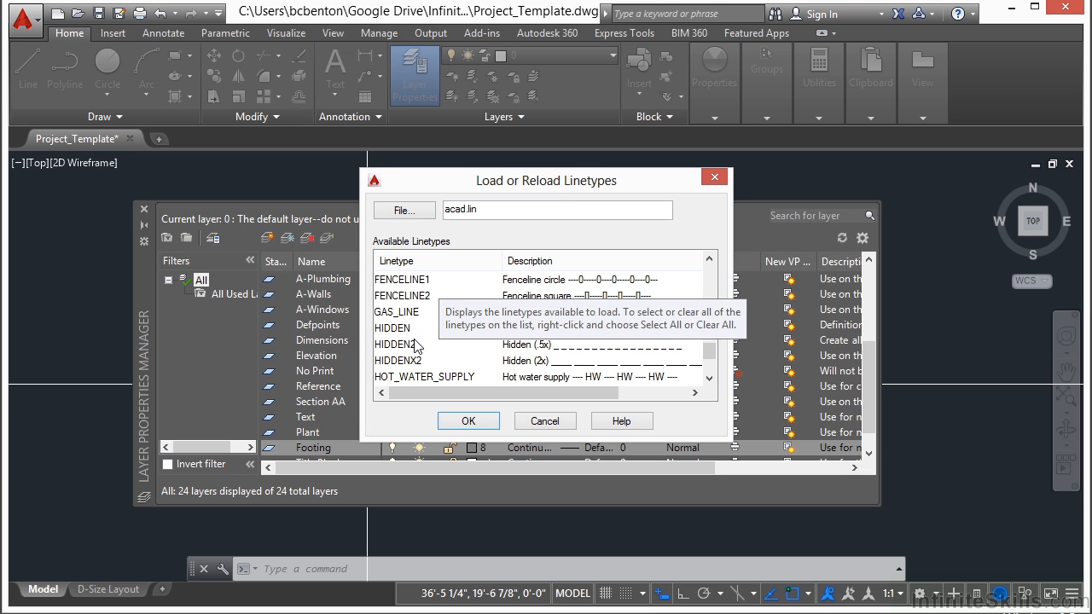
click(404, 329)
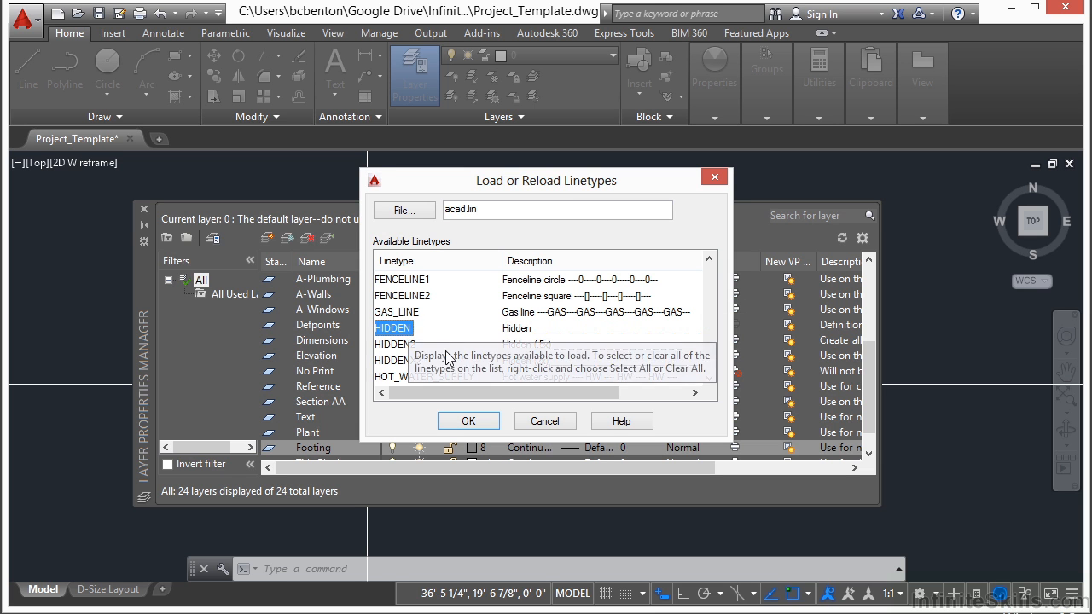
click(470, 421)
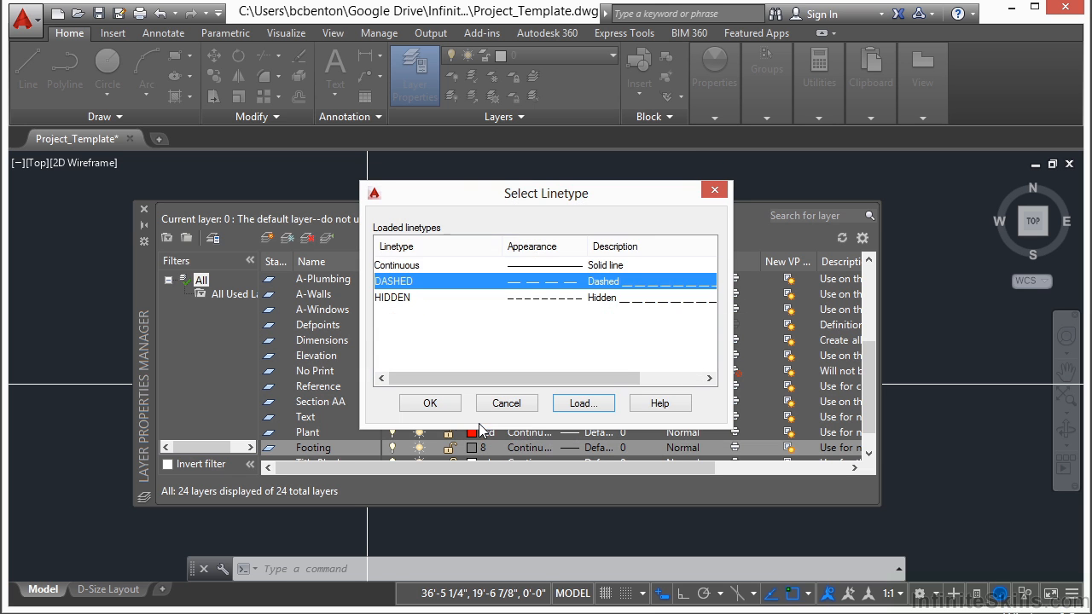
- Assign the HIDDEN linetype to the Footing layer and save the template drawing
click(397, 297)
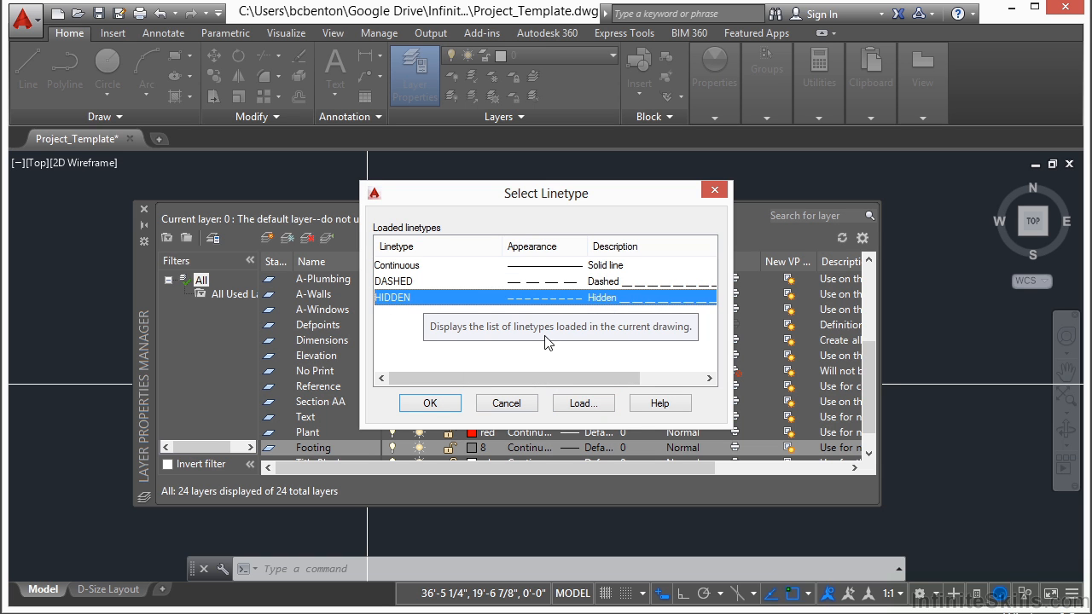
click(430, 404)
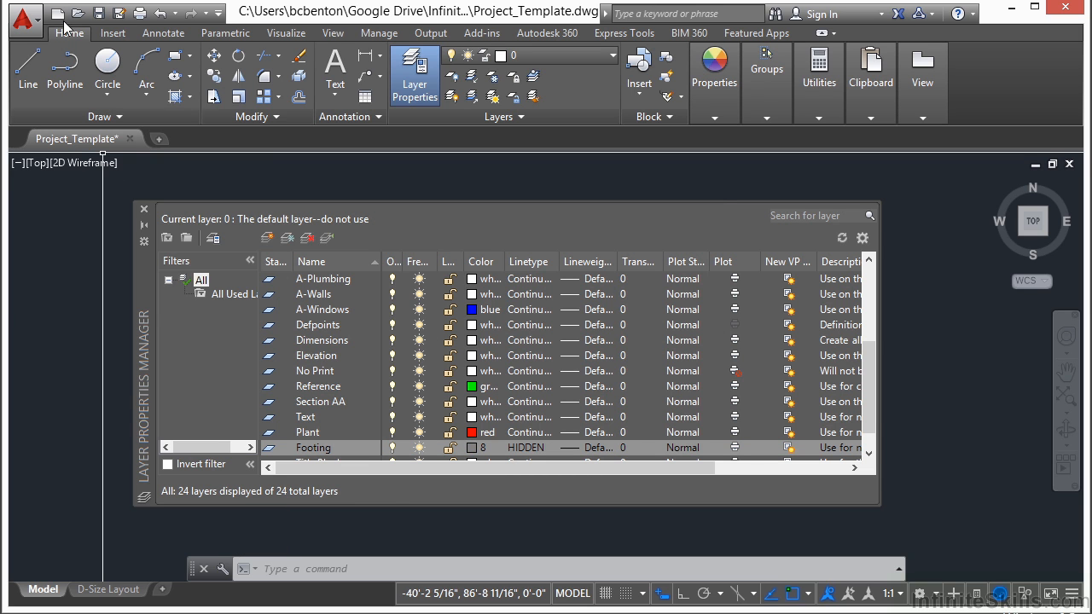
click(101, 14)
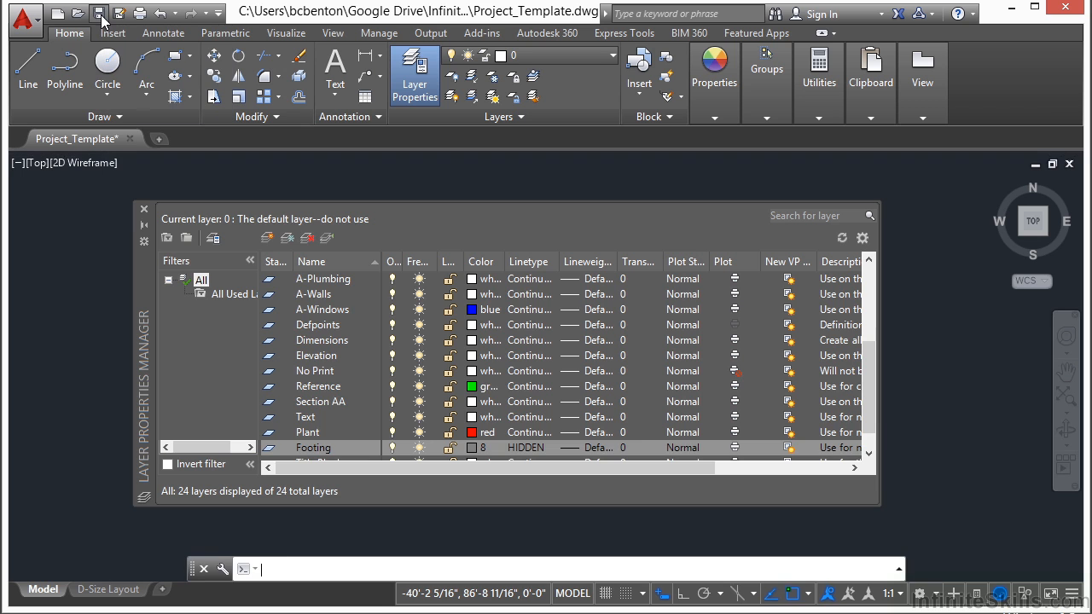